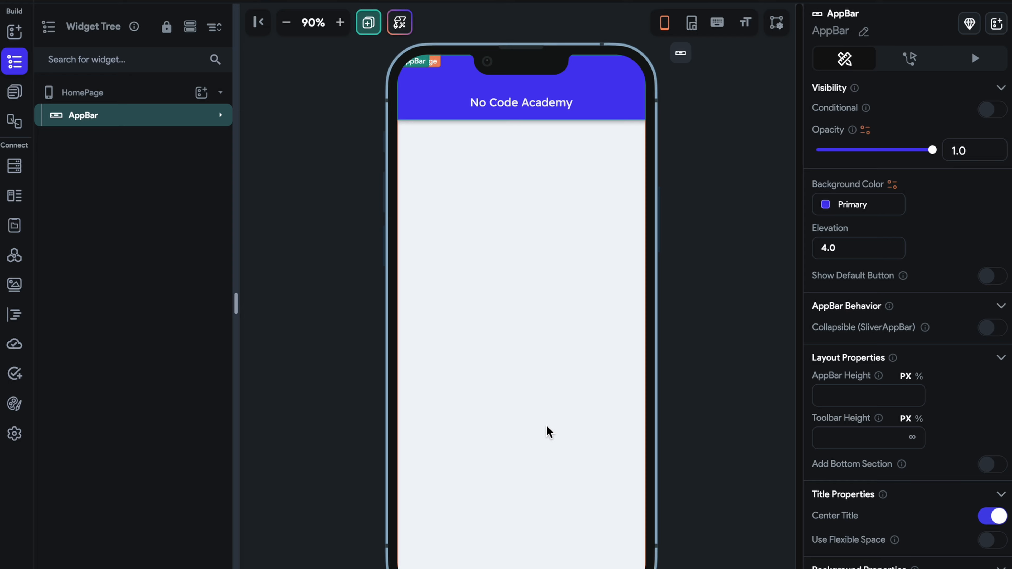
Add a Text widget to the HomePage body and wrap it in a Column.
{"action": "left_click", "coordinate": [20, 91]}
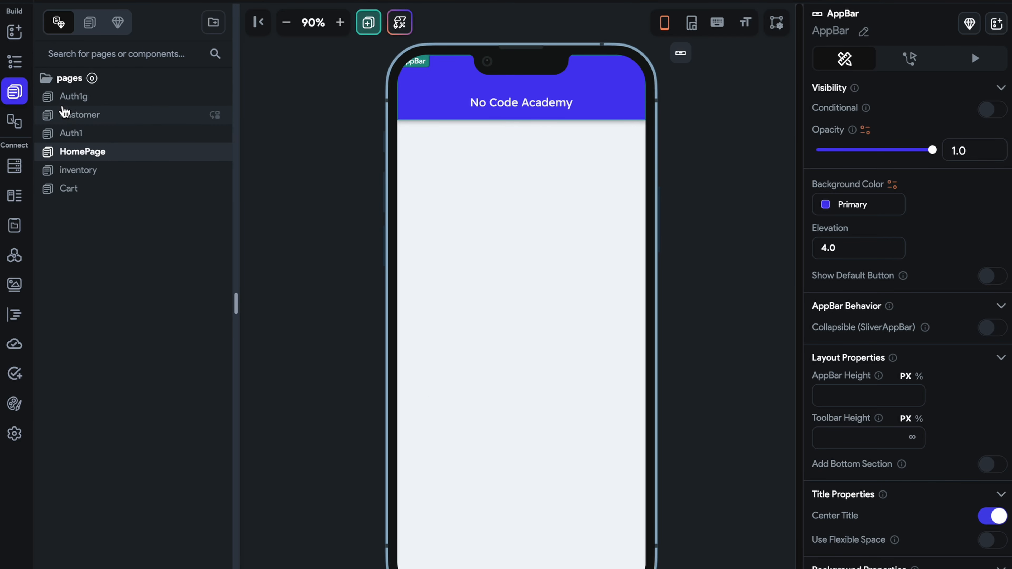
{"action": "left_click", "coordinate": [14, 32]}
{"action": "left_click_drag", "start_coordinate": [69, 135], "coordinate": [475, 281]}
{"action": "right_click", "coordinate": [426, 130]}
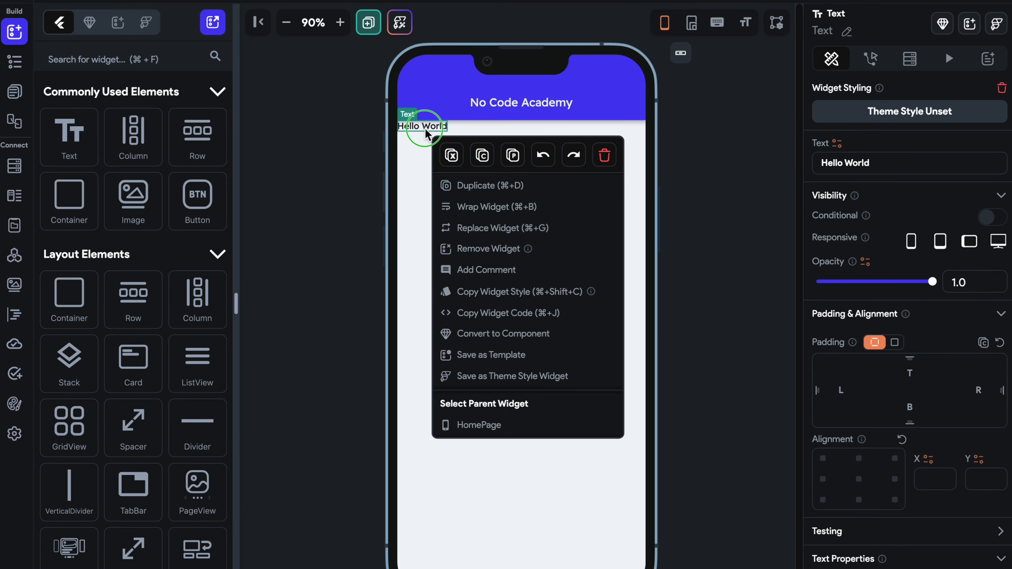
{"action": "left_click", "coordinate": [501, 207]}
{"action": "left_click", "coordinate": [565, 172]}
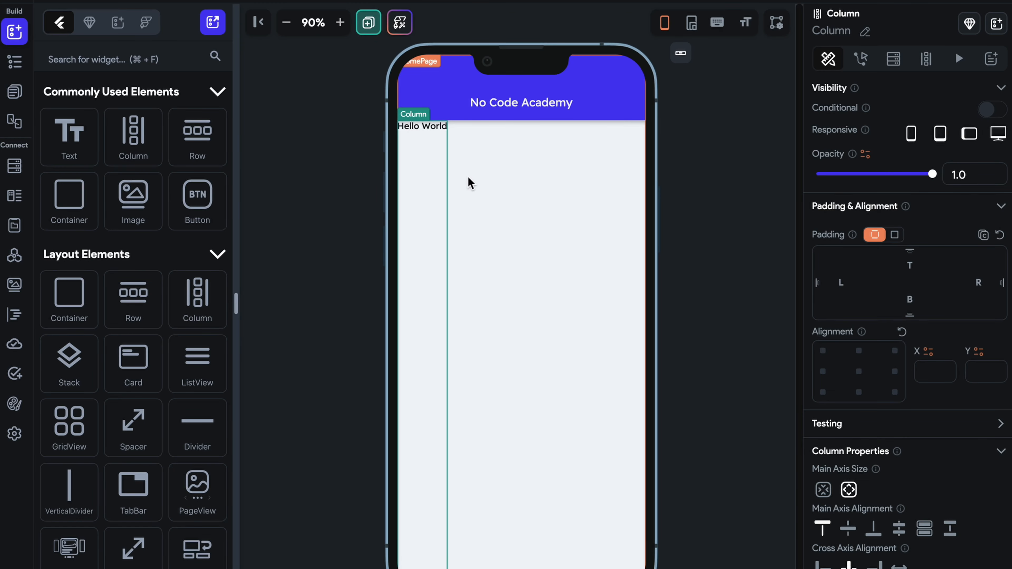
Align the Column to the center and set its left padding to 10.
{"action": "left_click", "coordinate": [859, 371]}
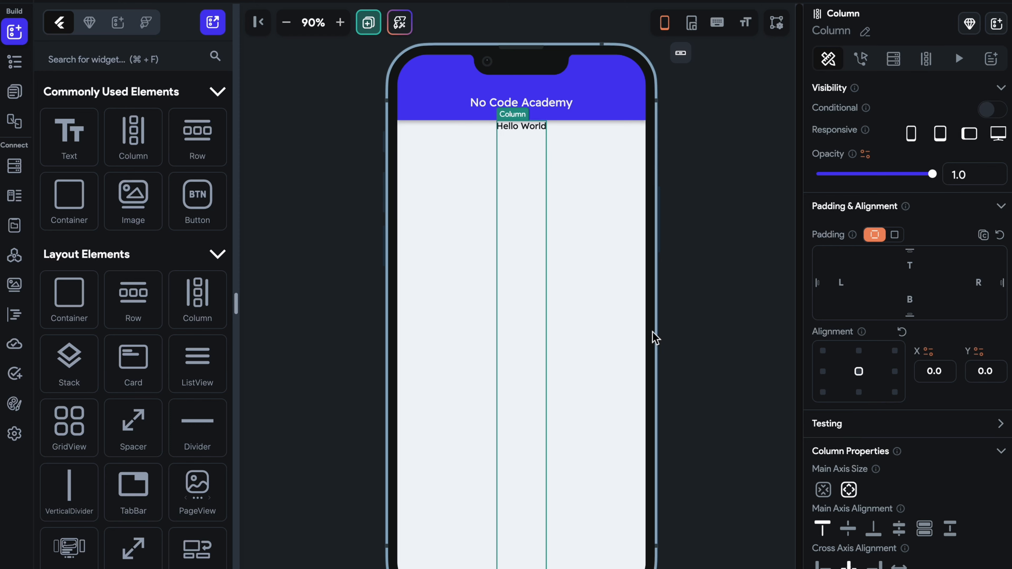
{"action": "left_click", "coordinate": [840, 287]}
{"action": "type", "text": "10"}
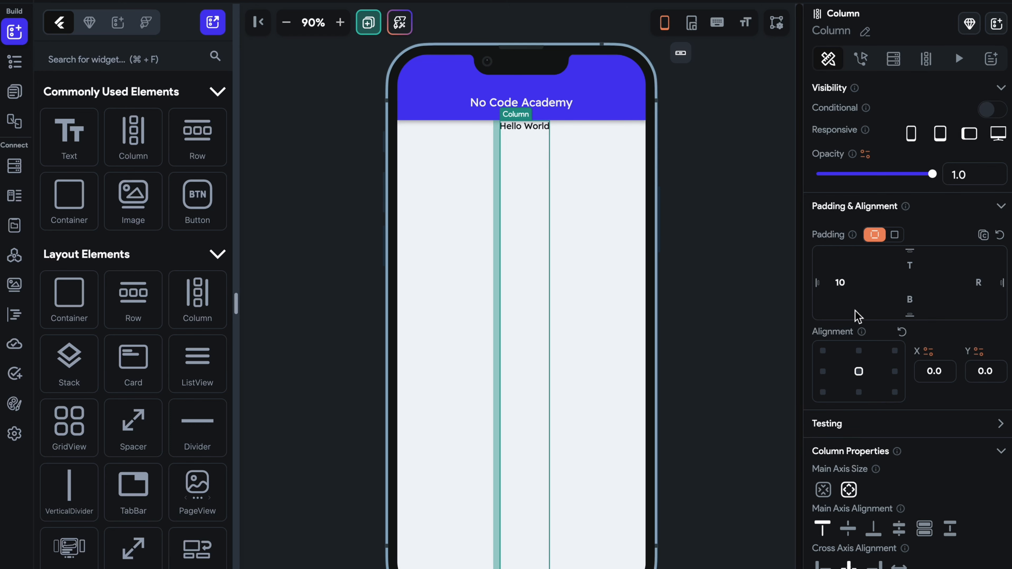
Switch the Column to uniform padding and set it to 10, then to 50.
{"action": "left_click", "coordinate": [894, 235]}
{"action": "mouse_move", "coordinate": [821, 258]}
{"action": "left_mouse_down"}
{"action": "mouse_move", "coordinate": [936, 266]}
{"action": "mouse_move", "coordinate": [802, 267]}
{"action": "mouse_move", "coordinate": [923, 266]}
{"action": "mouse_move", "coordinate": [824, 265]}
{"action": "mouse_move", "coordinate": [866, 260]}
{"action": "left_mouse_up"}
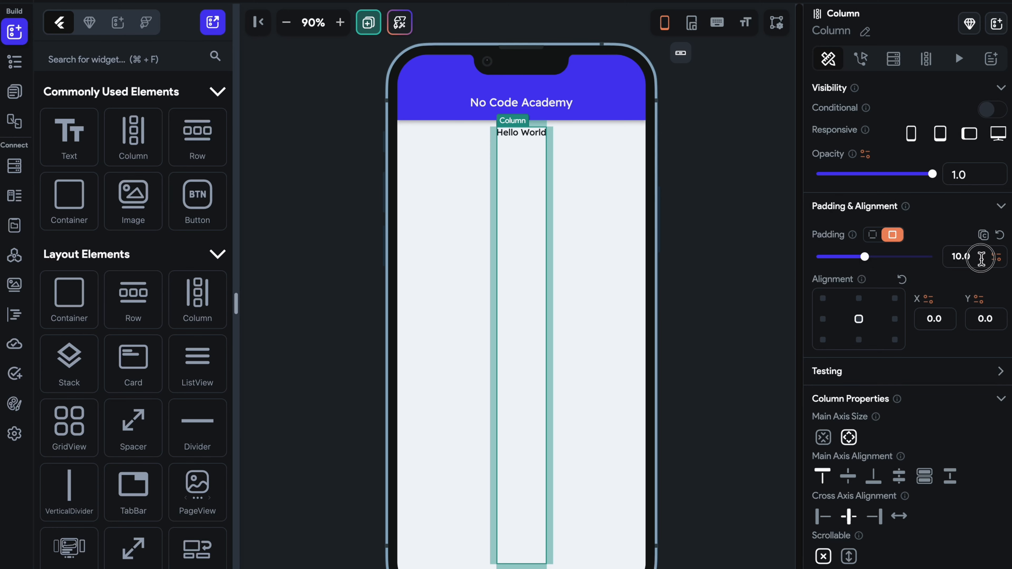
{"action": "left_click_drag", "start_coordinate": [984, 256], "coordinate": [924, 260]}
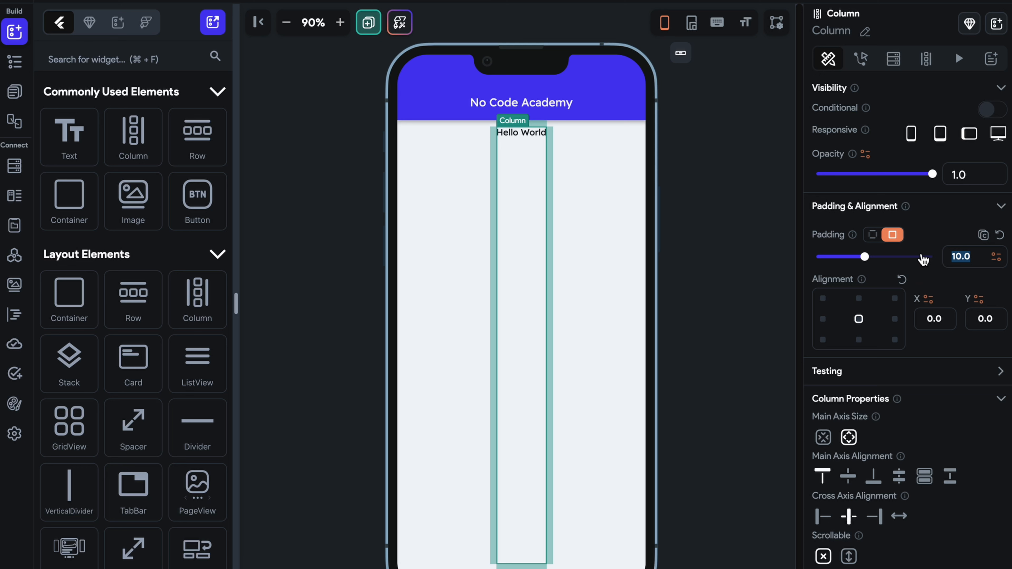
{"action": "type", "text": "50"}
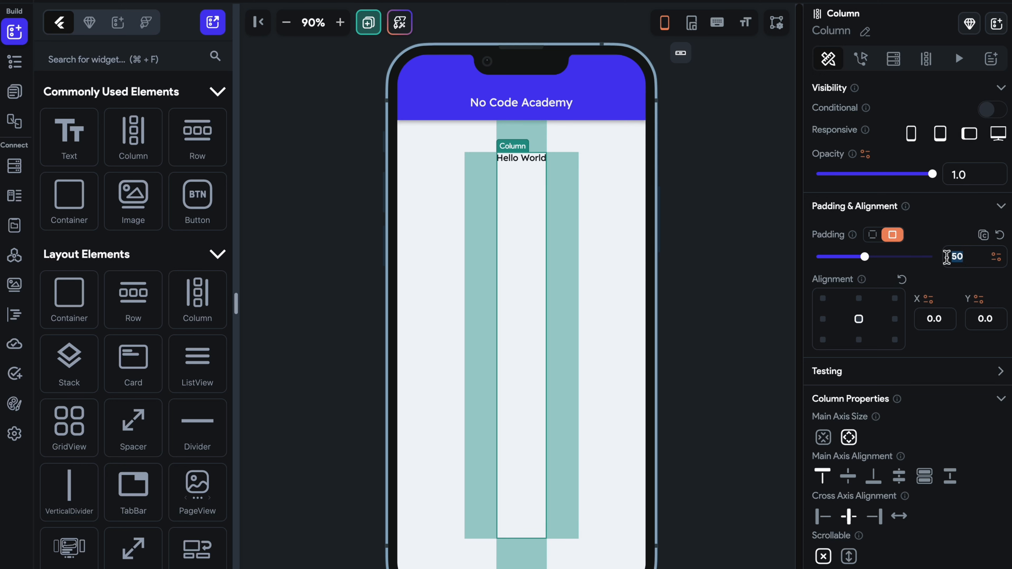
Nudge the Column's uniform padding up by single units, then lower it to 28.
{"action": "key", "text": "Up"}
{"action": "key", "text": "Up"}
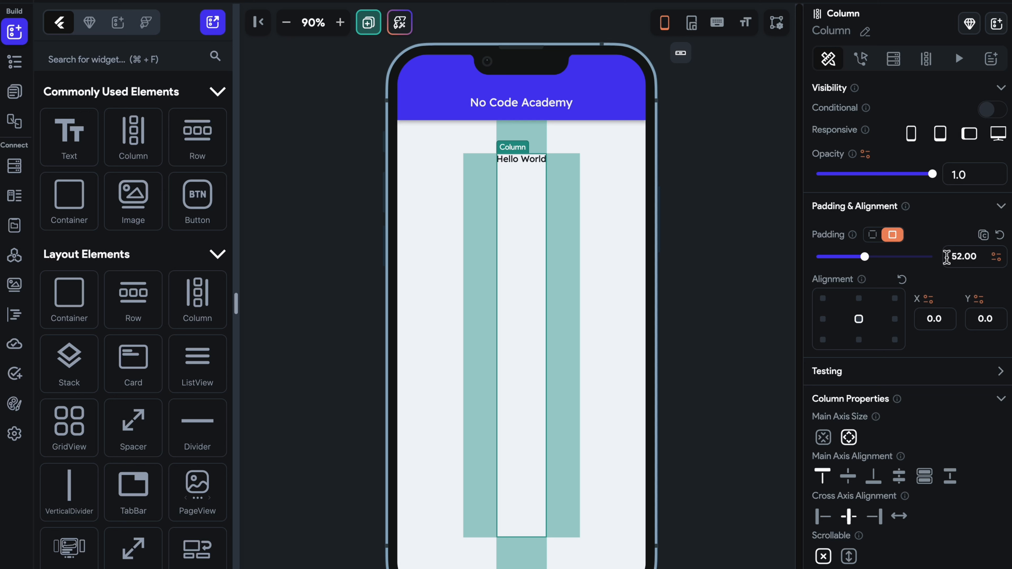
{"action": "key", "text": "Up"}
{"action": "key", "text": "Up"}
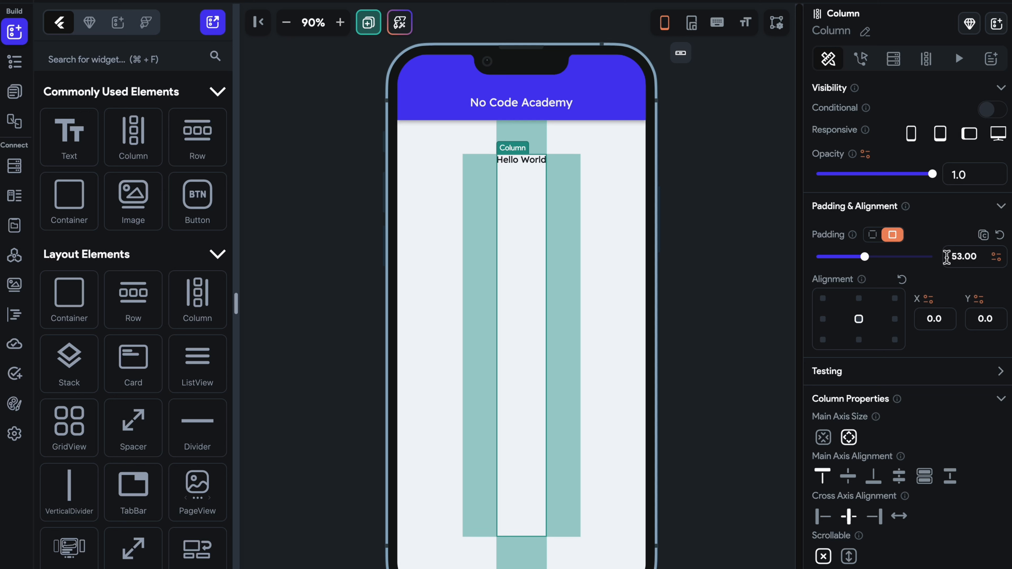
{"action": "key", "text": "Down"}
{"action": "key", "text": "Down"}
{"action": "key", "text": "Down"}
{"action": "key", "text": "Down"}
{"action": "key", "text": "Down"}
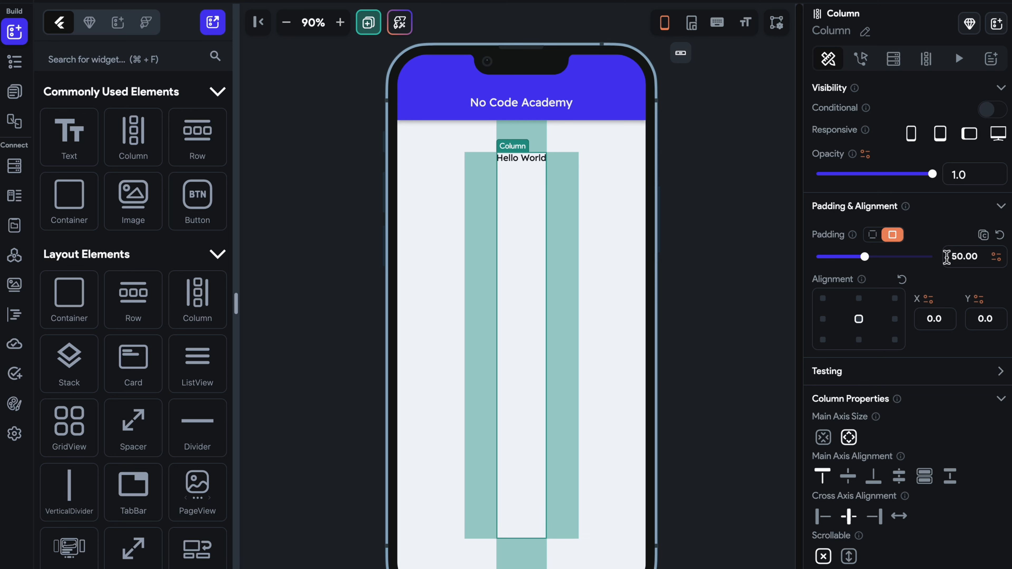
{"action": "key", "text": "Down"}
{"action": "key", "text": "Down"}
{"action": "key", "text": "Down"}
{"action": "key", "text": "Down"}
{"action": "key", "text": "Down"}
{"action": "key", "text": "Down"}
{"action": "key", "text": "Down"}
{"action": "key", "text": "Down"}
{"action": "key", "text": "Down"}
{"action": "key", "text": "Down"}
{"action": "key", "text": "Down"}
{"action": "key", "text": "Down"}
{"action": "key", "text": "Down"}
{"action": "key", "text": "Down"}
{"action": "key", "text": "Down"}
{"action": "key", "text": "Down"}
{"action": "key", "text": "Down"}
{"action": "key", "text": "Down"}
{"action": "key", "text": "Down"}
{"action": "key", "text": "Down"}
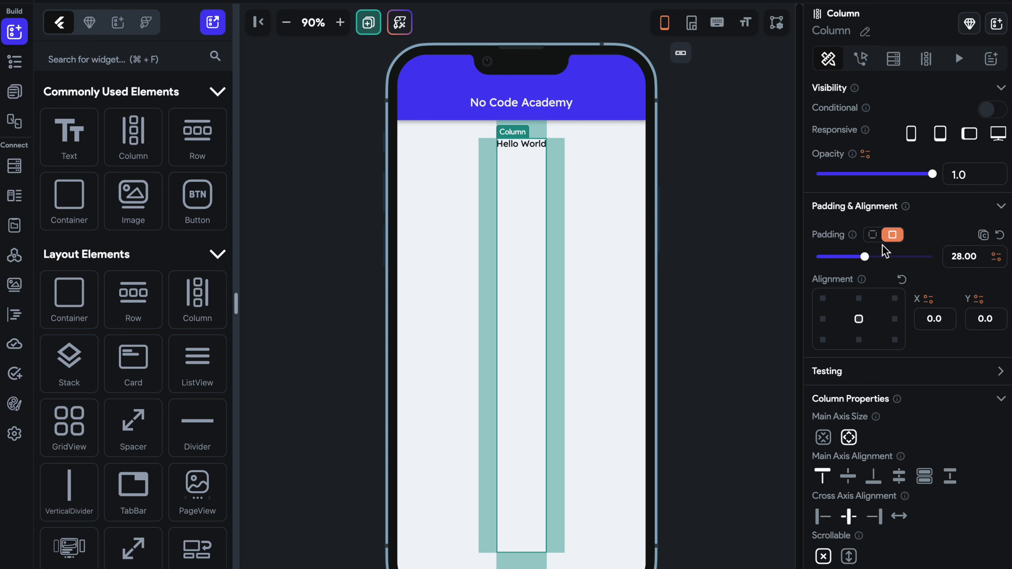
Switch the Column to individual side padding, with 20 at the top and 40 on the left.
{"action": "left_click", "coordinate": [872, 235]}
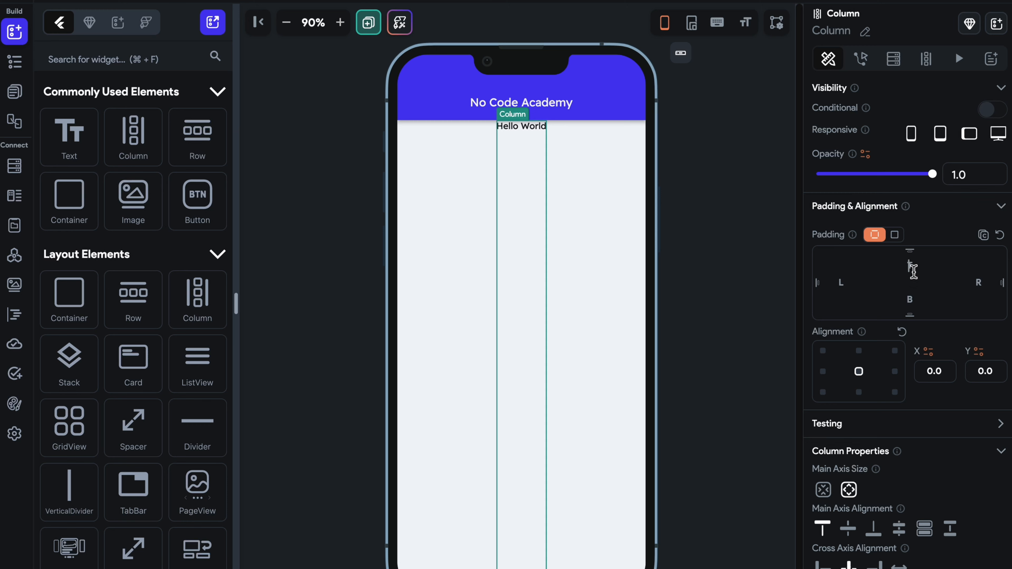
{"action": "type", "text": "20"}
{"action": "left_click", "coordinate": [842, 283]}
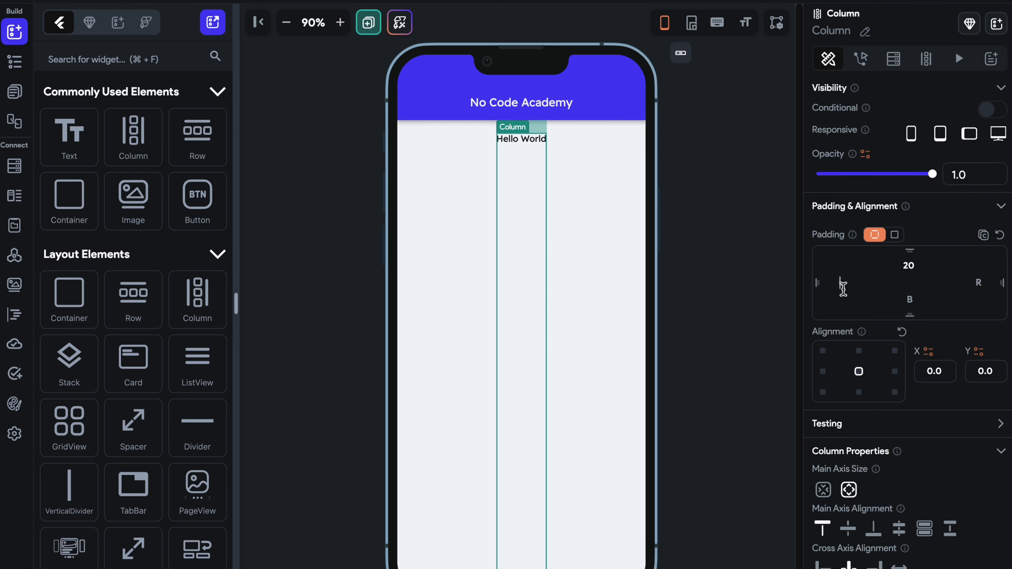
{"action": "type", "text": "40"}
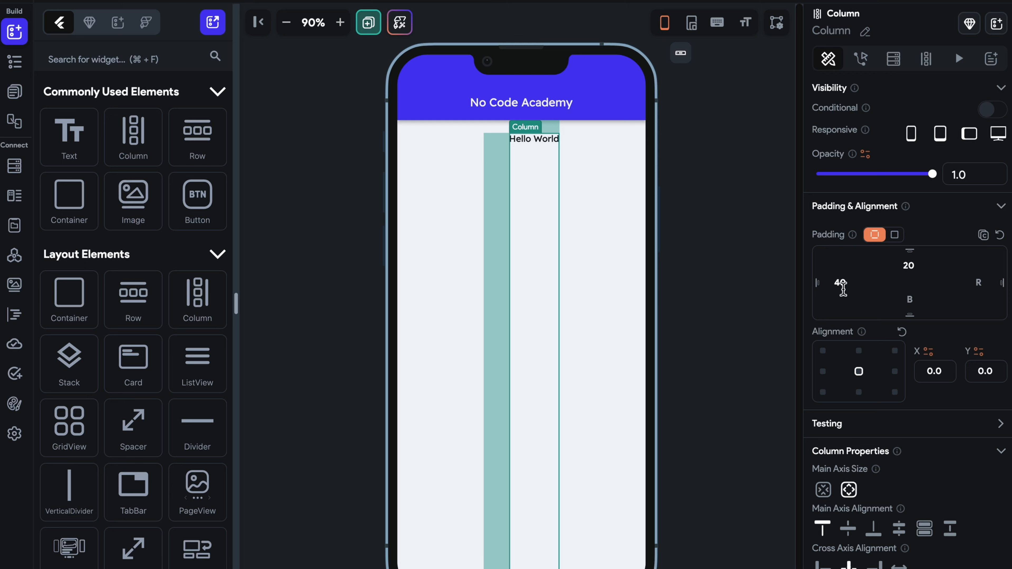
Switch the Column back to uniform padding and set it to 24.
{"action": "left_click", "coordinate": [892, 234]}
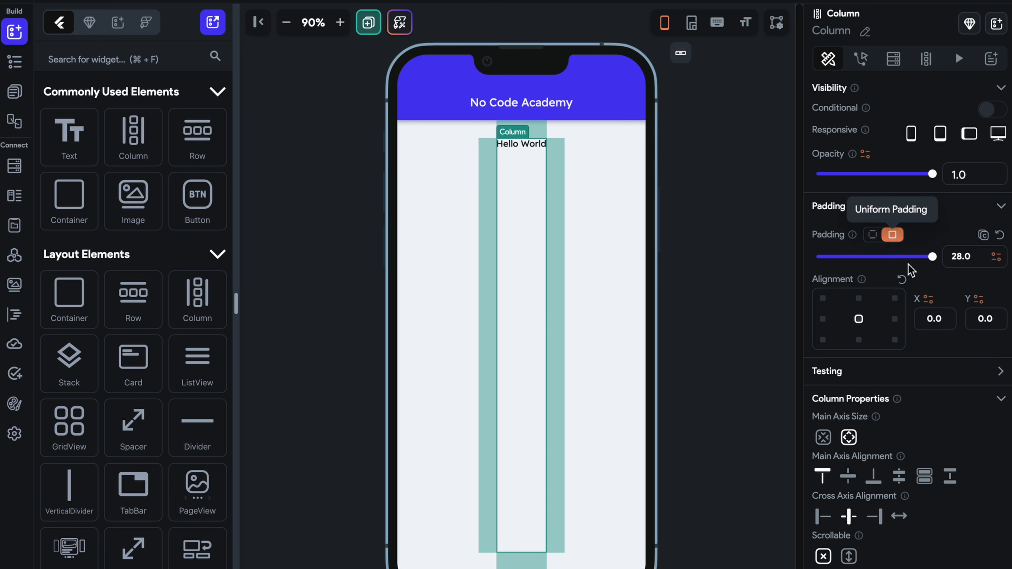
{"action": "left_click_drag", "start_coordinate": [892, 262], "coordinate": [932, 257]}
{"action": "scroll", "coordinate": [861, 395], "scroll_direction": "down", "scroll_amount": 3}
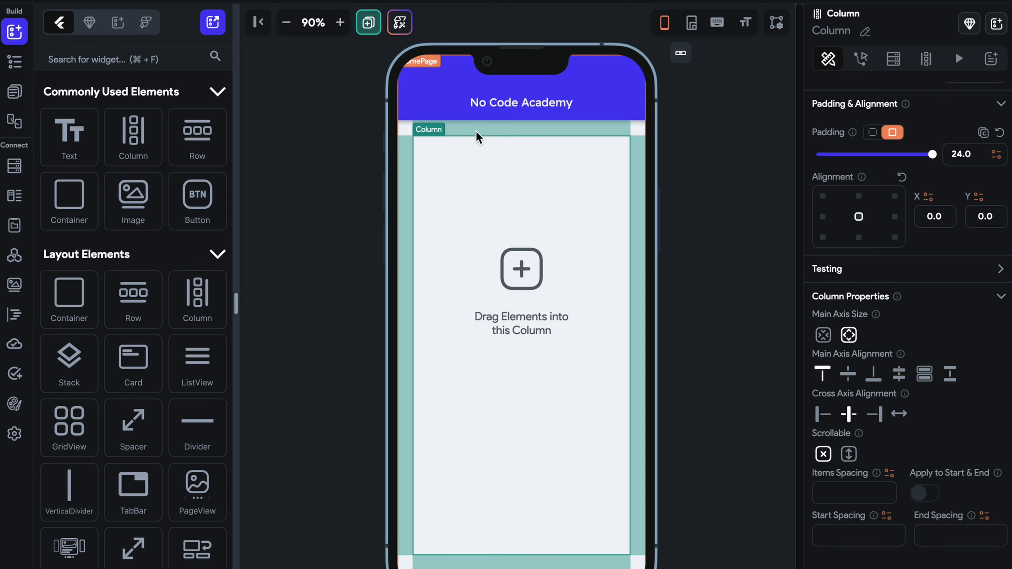
Add a backend query of type Query Collection on the cart collection to the HomePage Column.
{"action": "left_click", "coordinate": [893, 59]}
{"action": "left_click", "coordinate": [867, 96]}
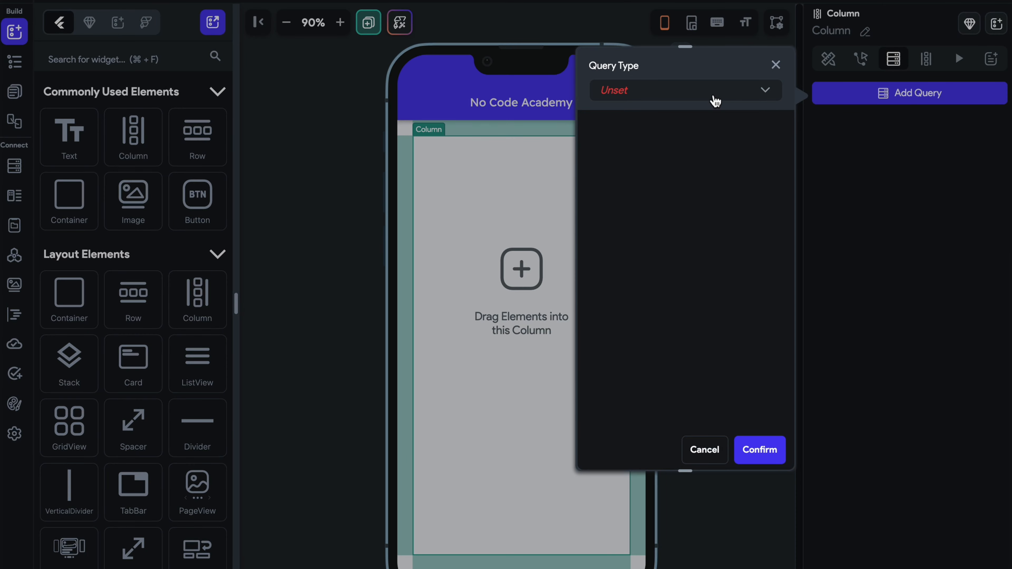
{"action": "left_click", "coordinate": [713, 100]}
{"action": "left_click", "coordinate": [706, 90]}
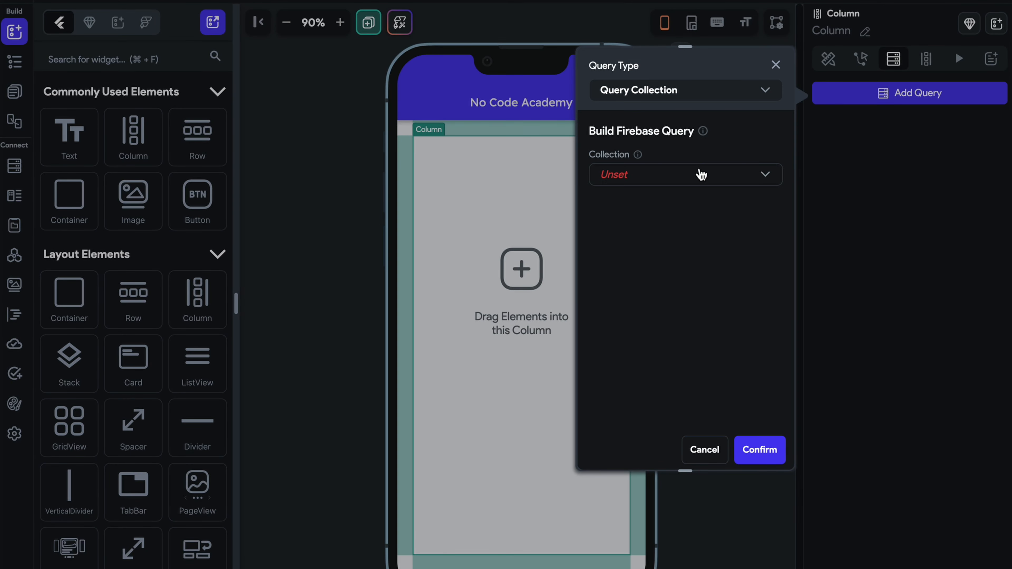
{"action": "left_click", "coordinate": [701, 172]}
{"action": "left_click", "coordinate": [702, 174]}
{"action": "left_click", "coordinate": [748, 453]}
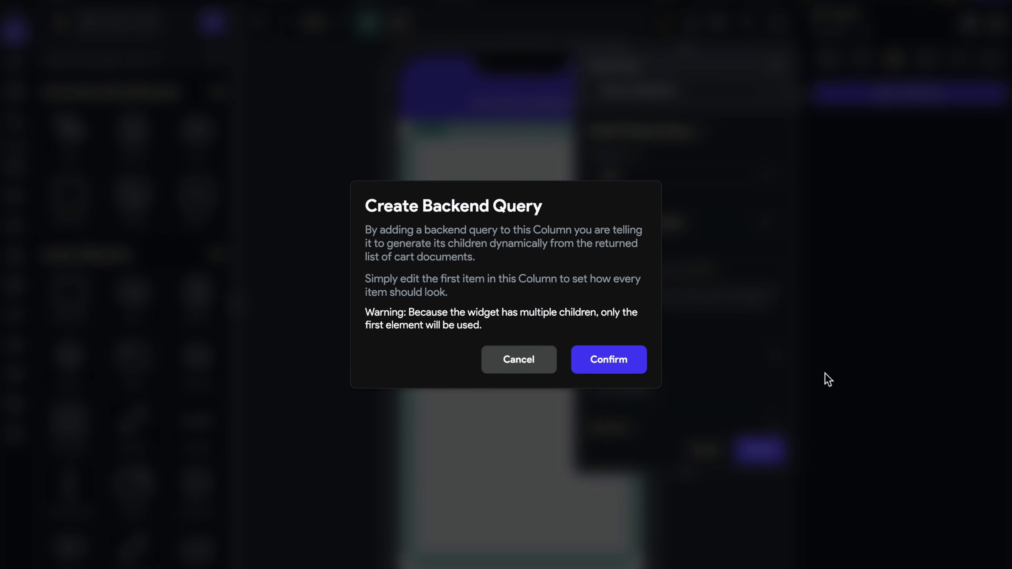
{"action": "left_click", "coordinate": [598, 364]}
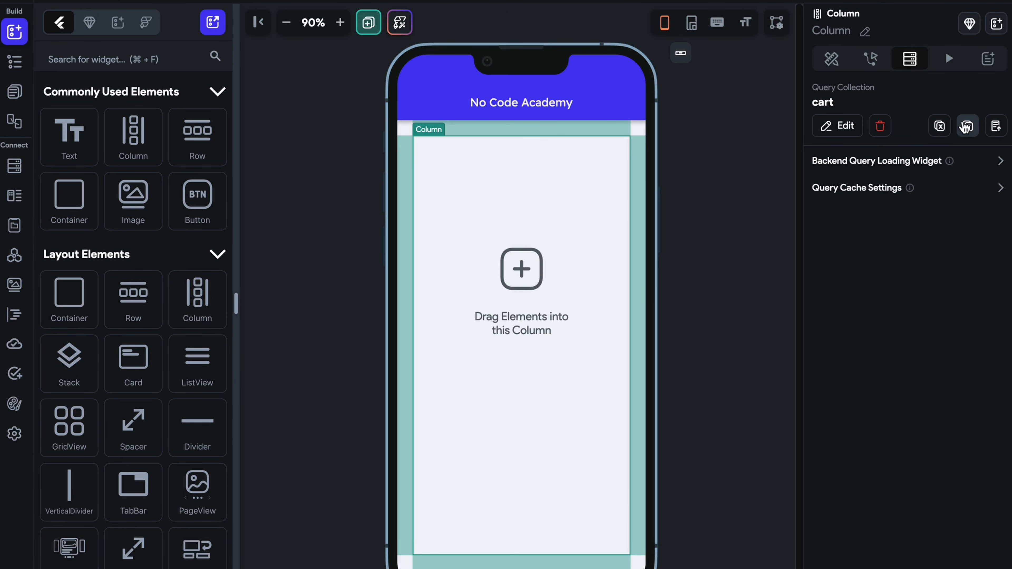
Cut the cart query from the HomePage Column and paste it onto the Auth1 page's Column.
{"action": "left_click", "coordinate": [940, 126]}
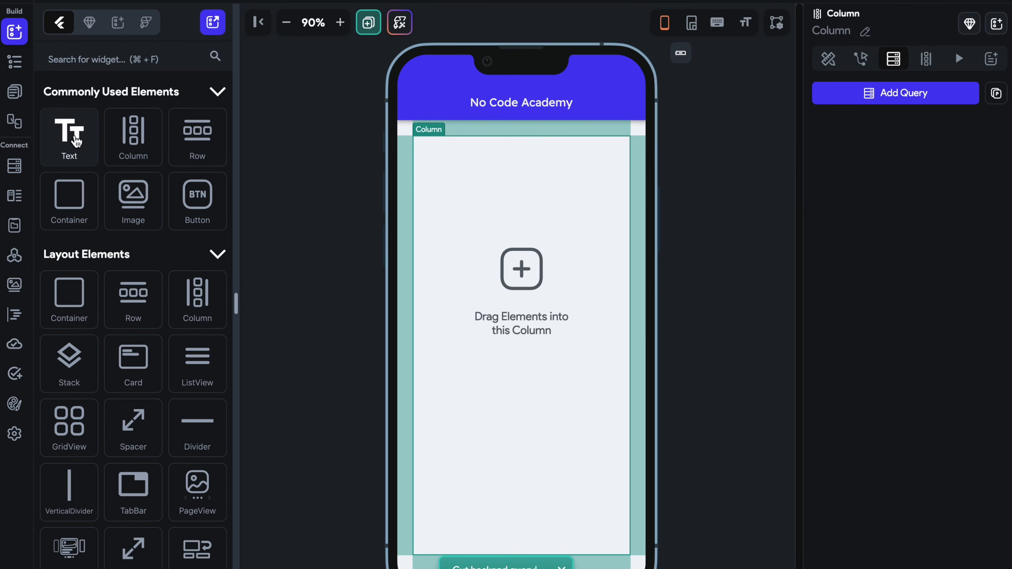
{"action": "left_click", "coordinate": [23, 98]}
{"action": "left_click", "coordinate": [125, 133]}
{"action": "left_click", "coordinate": [553, 217]}
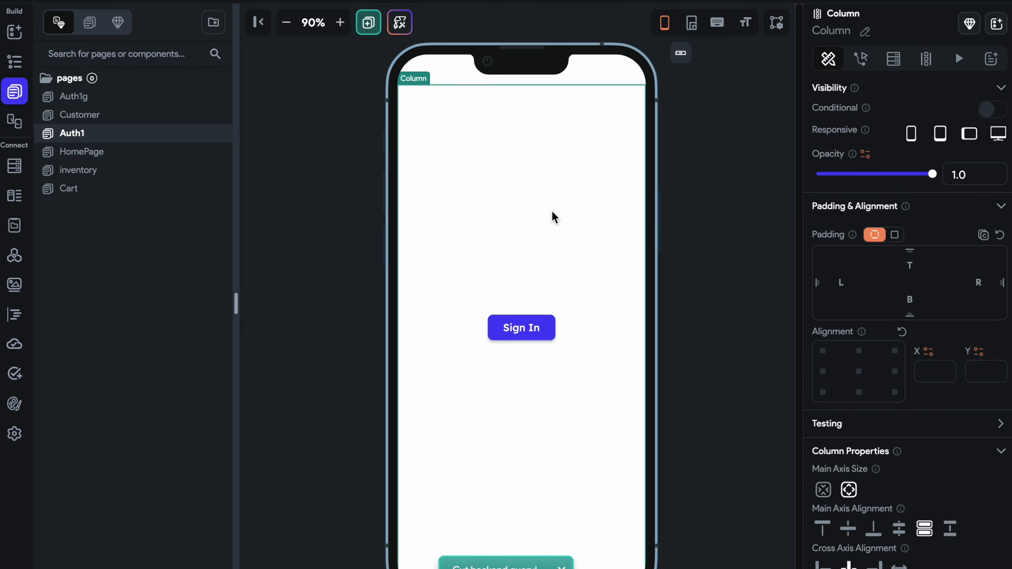
{"action": "left_click", "coordinate": [895, 60]}
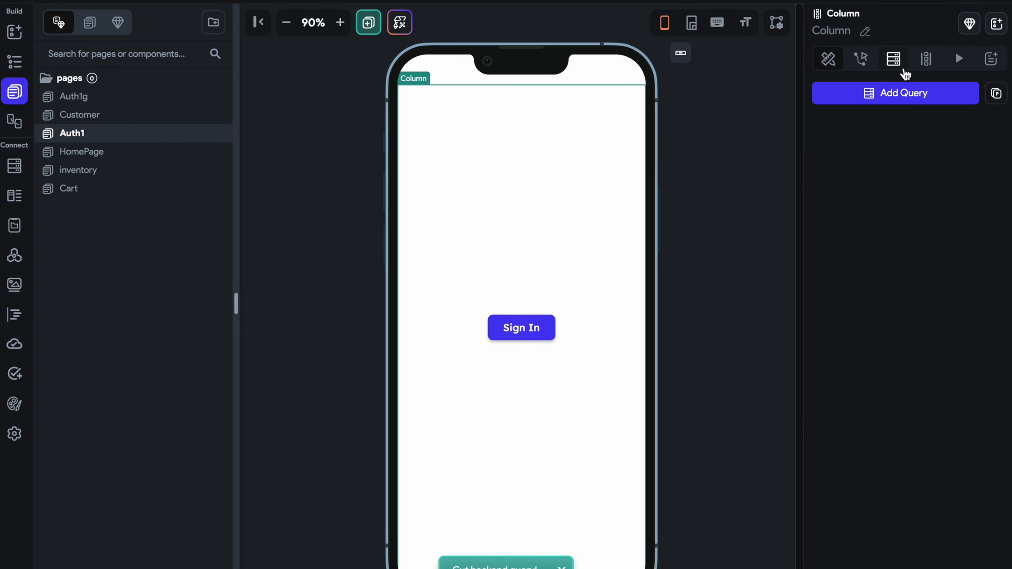
{"action": "left_click", "coordinate": [997, 94]}
{"action": "left_click", "coordinate": [633, 360]}
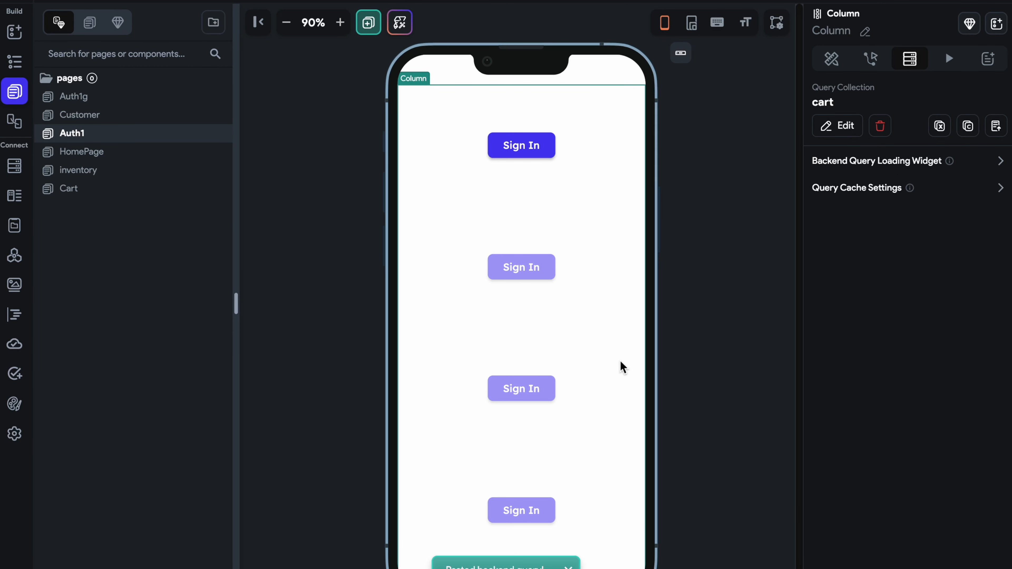
Undo the query paste on the Auth1 page and select the Column on the HomePage again.
{"action": "key", "text": "ctrl+z"}
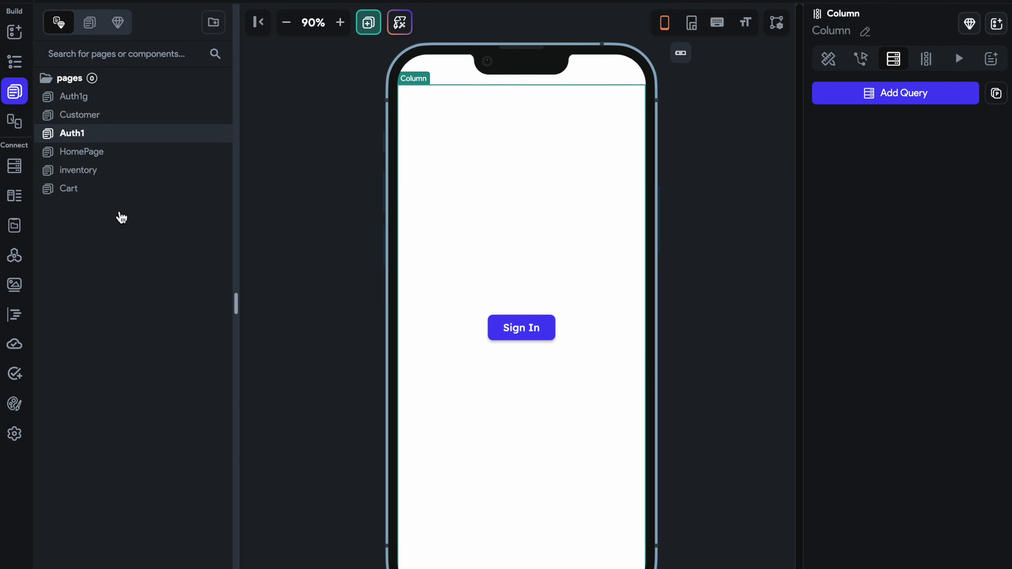
{"action": "left_click", "coordinate": [121, 169]}
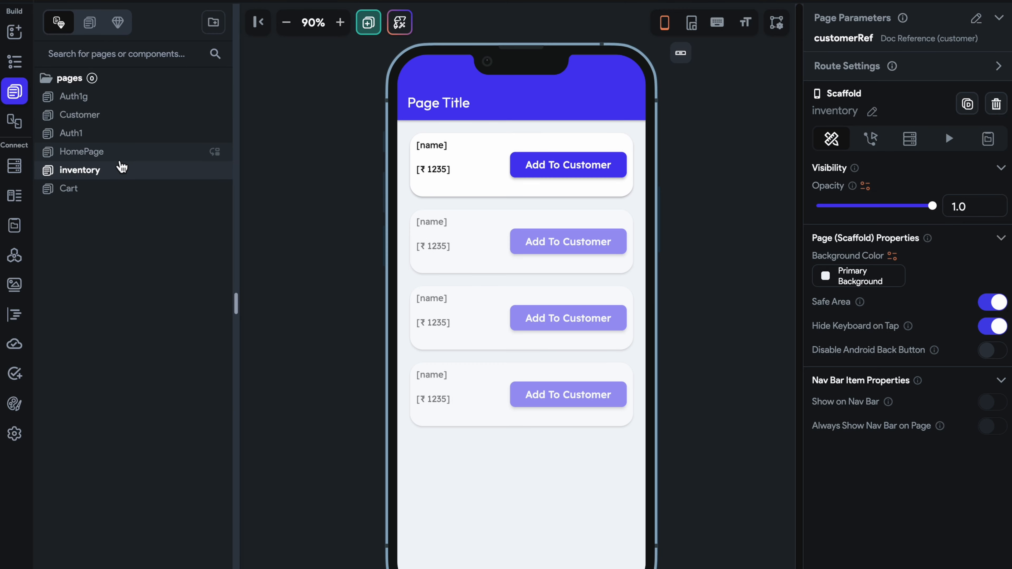
{"action": "left_click", "coordinate": [119, 158]}
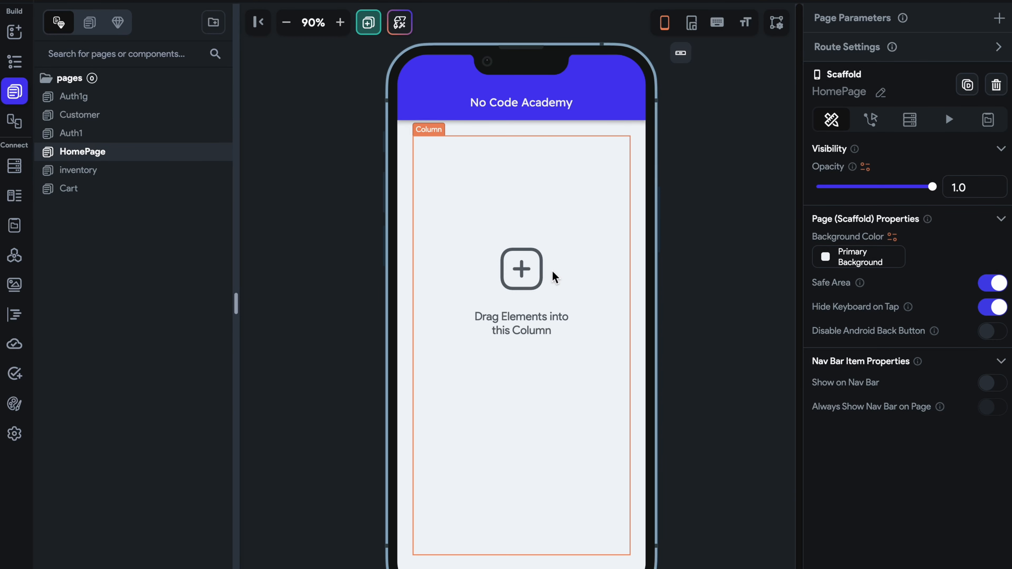
{"action": "left_click", "coordinate": [571, 218]}
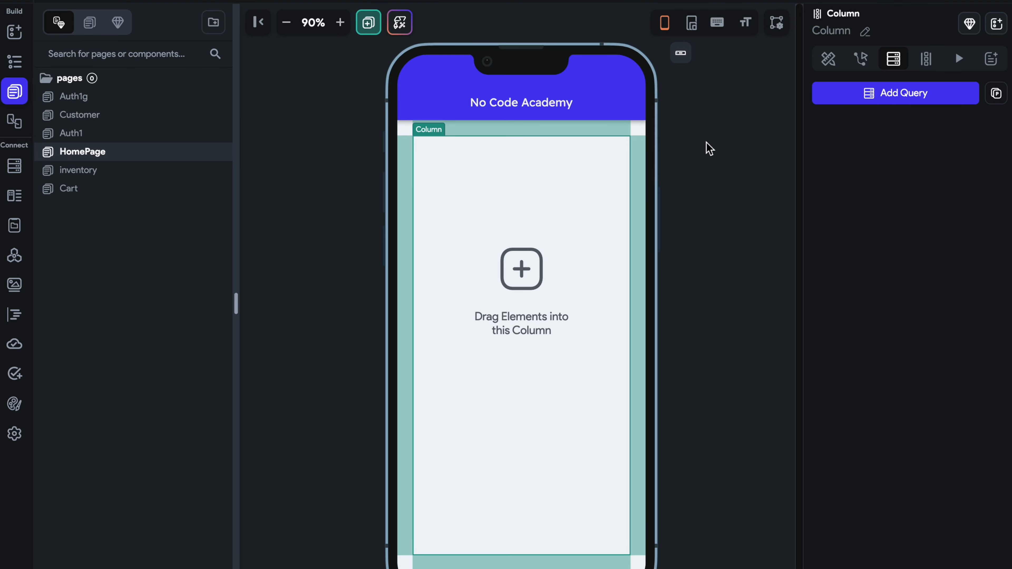
Add a Firestore Create Document action to the Column's On Tap trigger in the Action Flow Editor.
{"action": "left_click", "coordinate": [861, 59]}
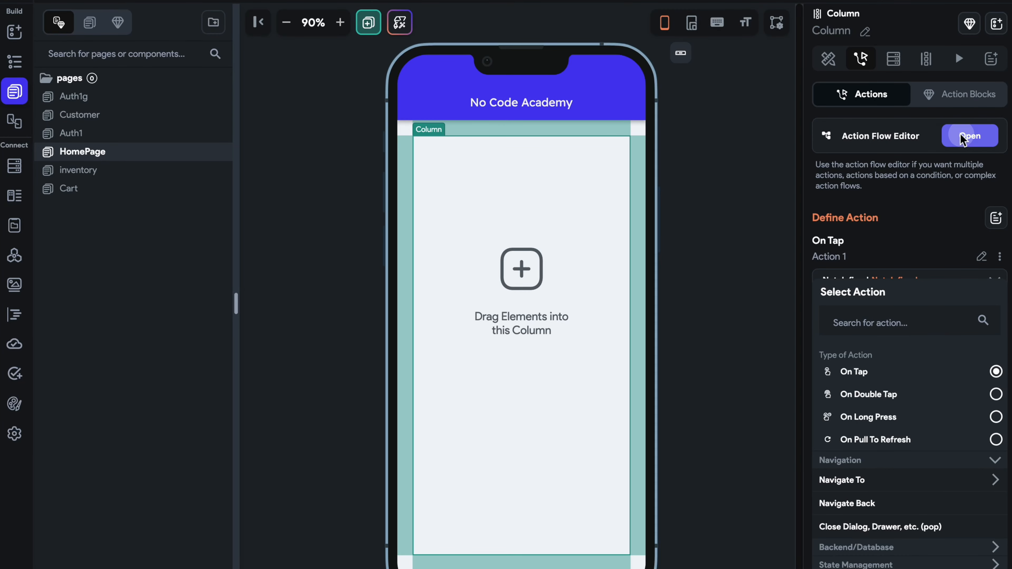
{"action": "left_click", "coordinate": [970, 135]}
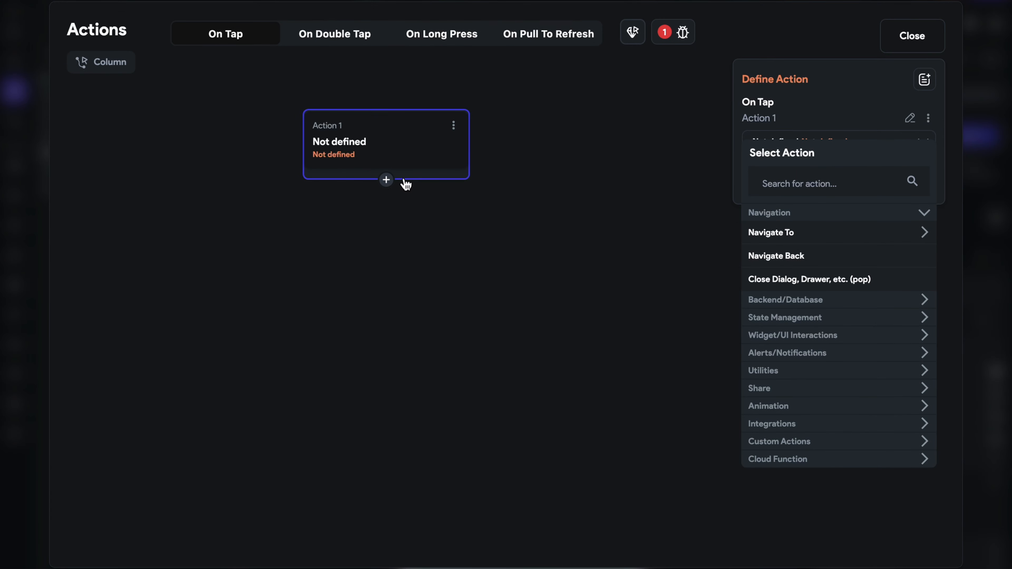
{"action": "left_click", "coordinate": [768, 176]}
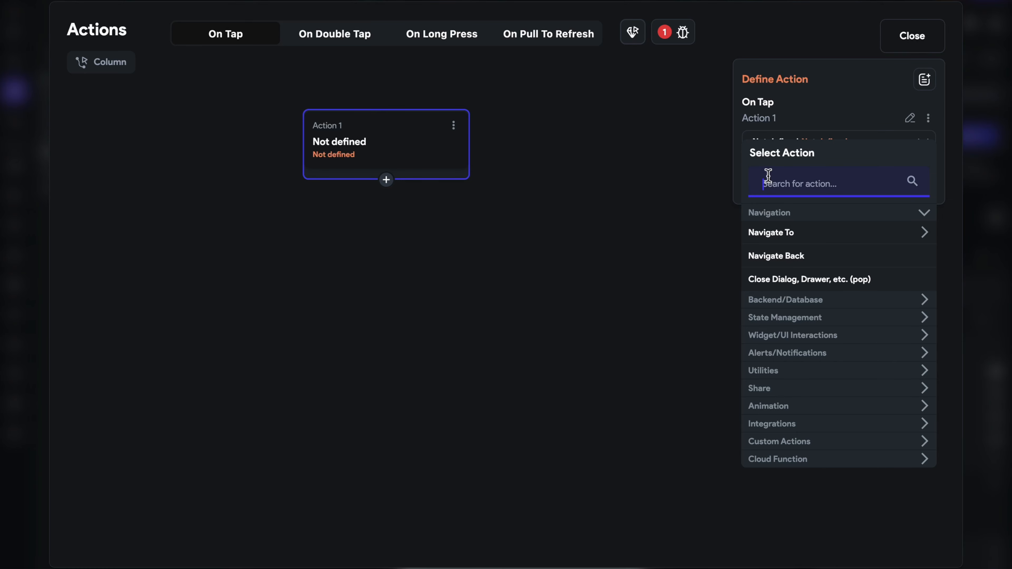
{"action": "type", "text": "cre"}
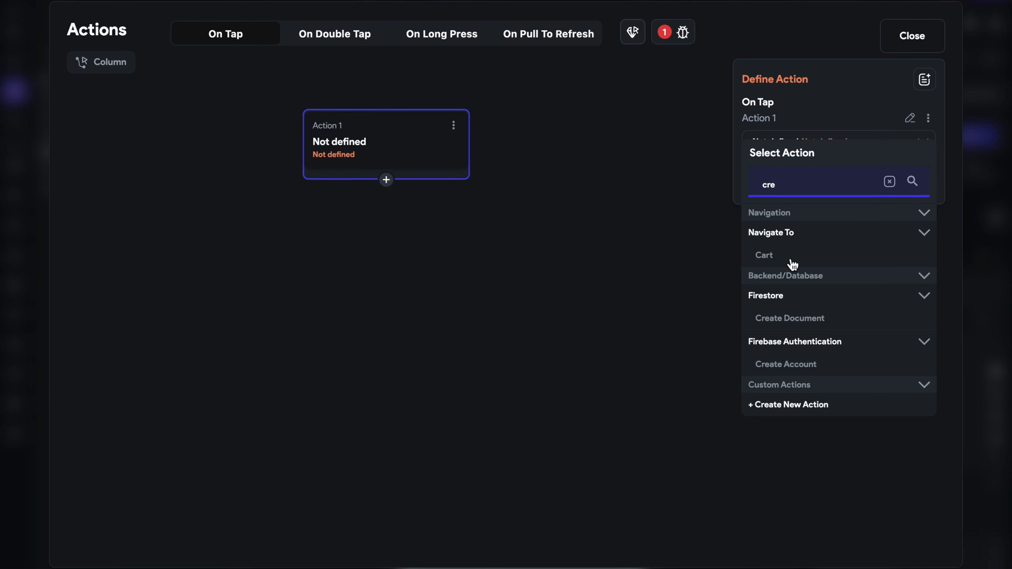
{"action": "left_click", "coordinate": [798, 324]}
Set the Create Document action's collection to cart and add the product_id field to it.
{"action": "left_click", "coordinate": [798, 184]}
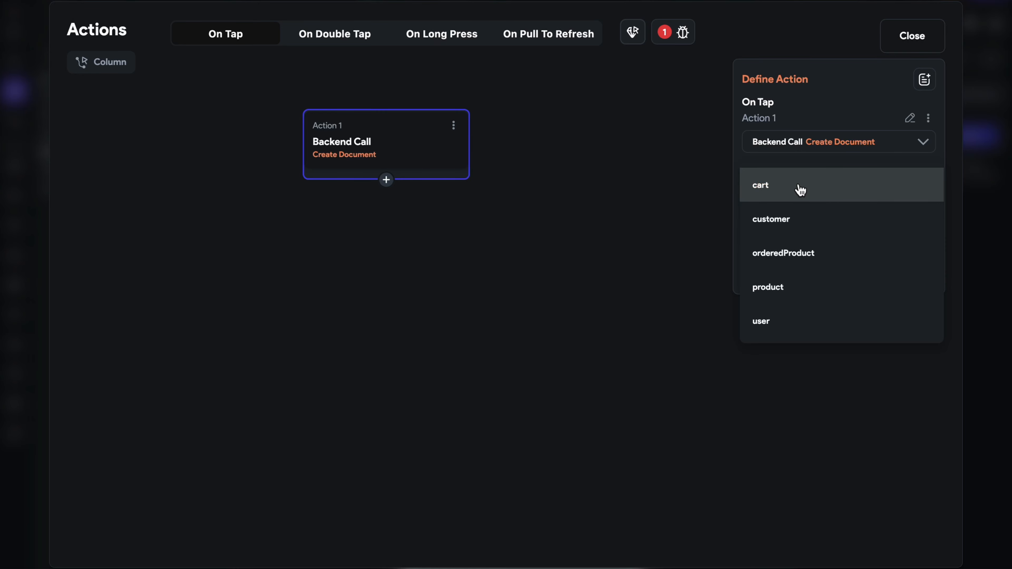
{"action": "left_click", "coordinate": [799, 188]}
{"action": "left_click", "coordinate": [797, 239]}
{"action": "left_click", "coordinate": [794, 248]}
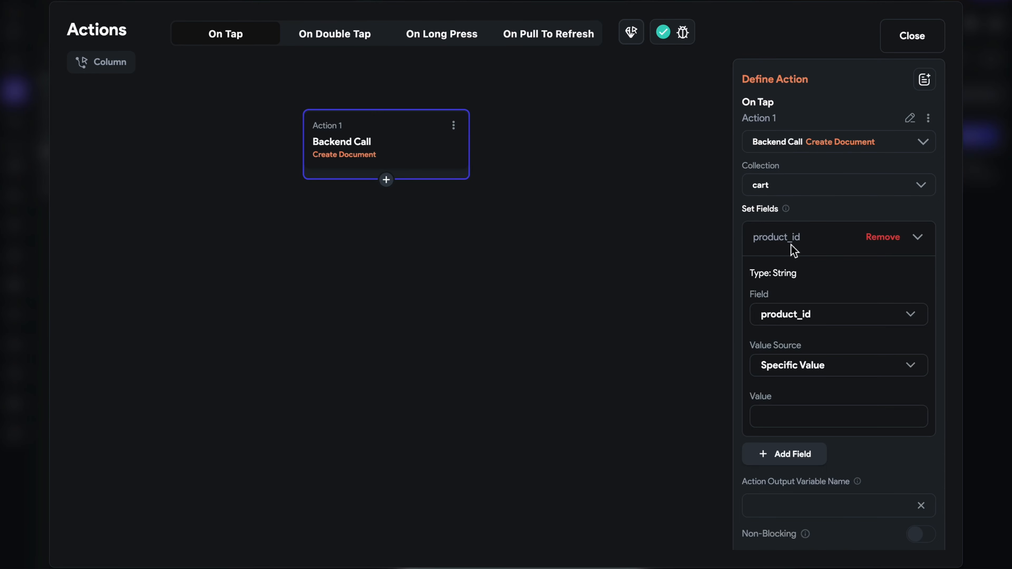
Give the product_id field the specific value hdhdh and enable Non-Blocking for the Create Document action.
{"action": "left_click", "coordinate": [813, 417]}
{"action": "type", "text": "hdhdh"}
{"action": "left_click", "coordinate": [680, 423]}
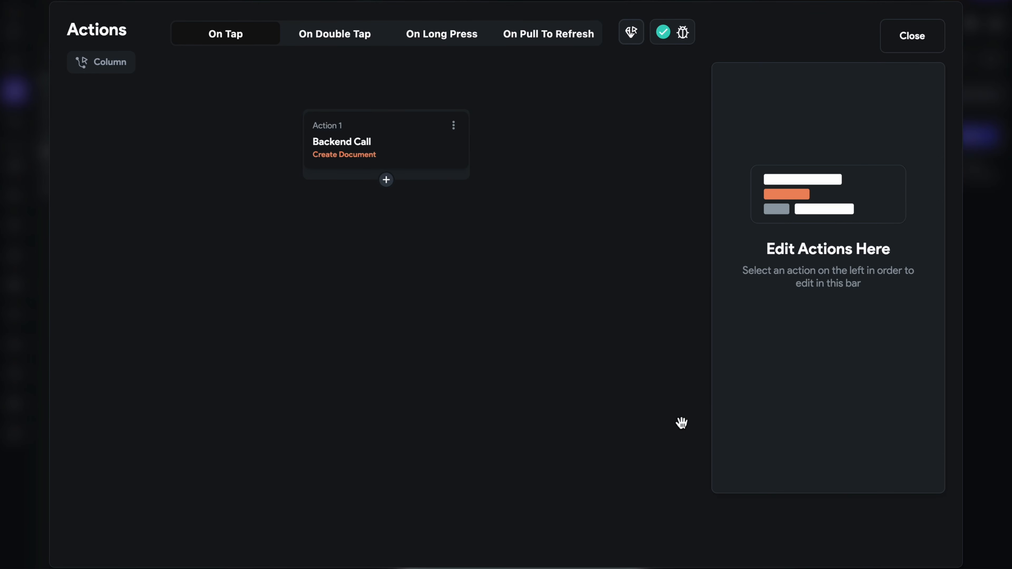
{"action": "left_click", "coordinate": [441, 163]}
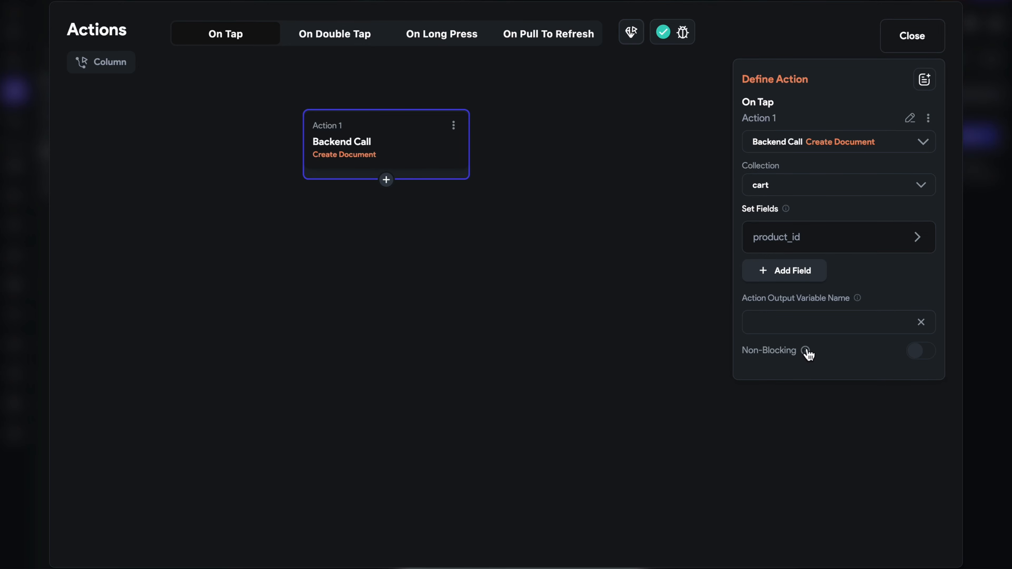
{"action": "mouse_move", "coordinate": [807, 352]}
{"action": "left_click", "coordinate": [425, 173]}
{"action": "left_click", "coordinate": [923, 350]}
Add an undefined second action after the Create Document action, review the first action's settings and close the Action Flow Editor.
{"action": "left_click", "coordinate": [386, 180]}
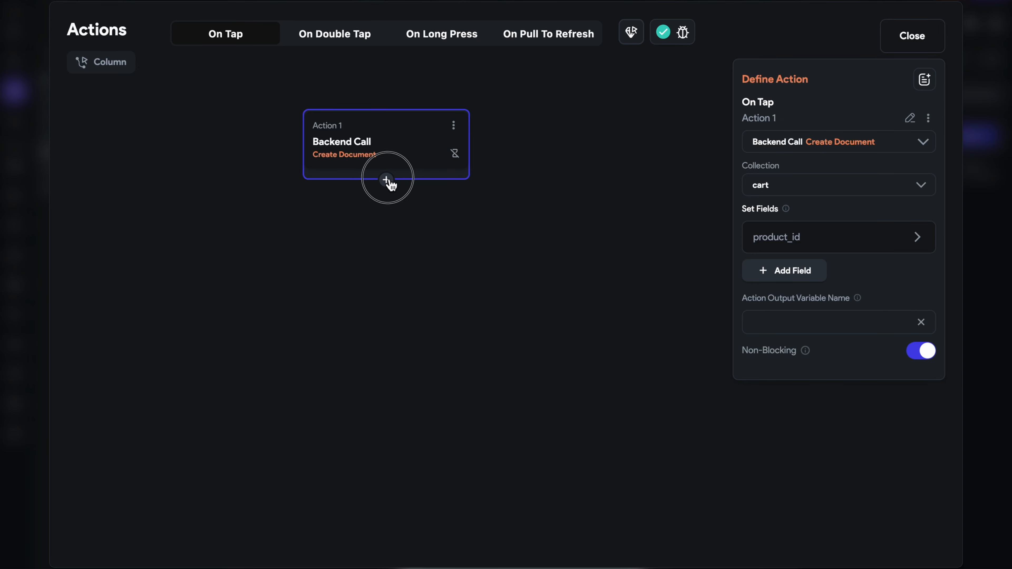
{"action": "left_click", "coordinate": [396, 209]}
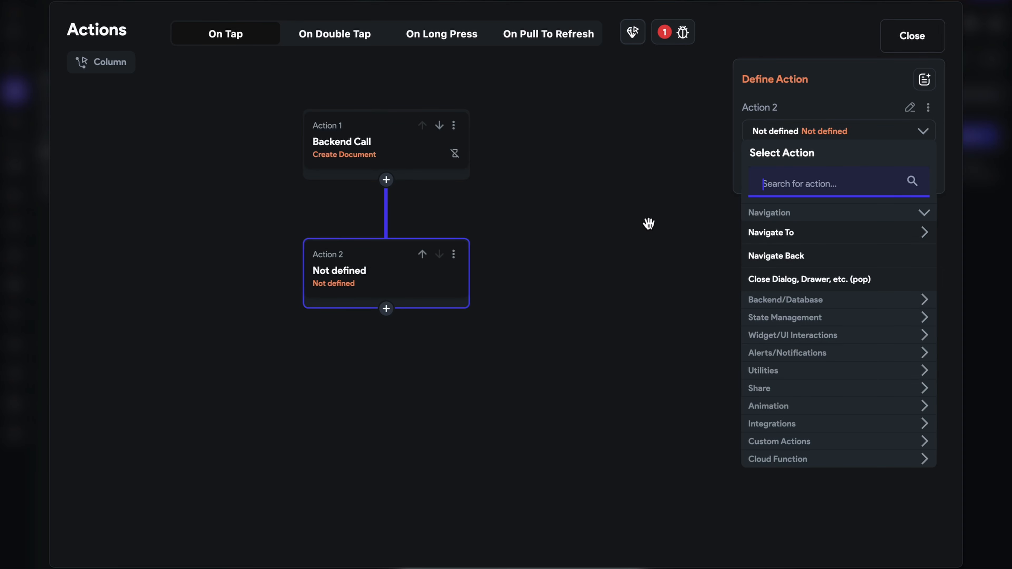
{"action": "left_click", "coordinate": [456, 160]}
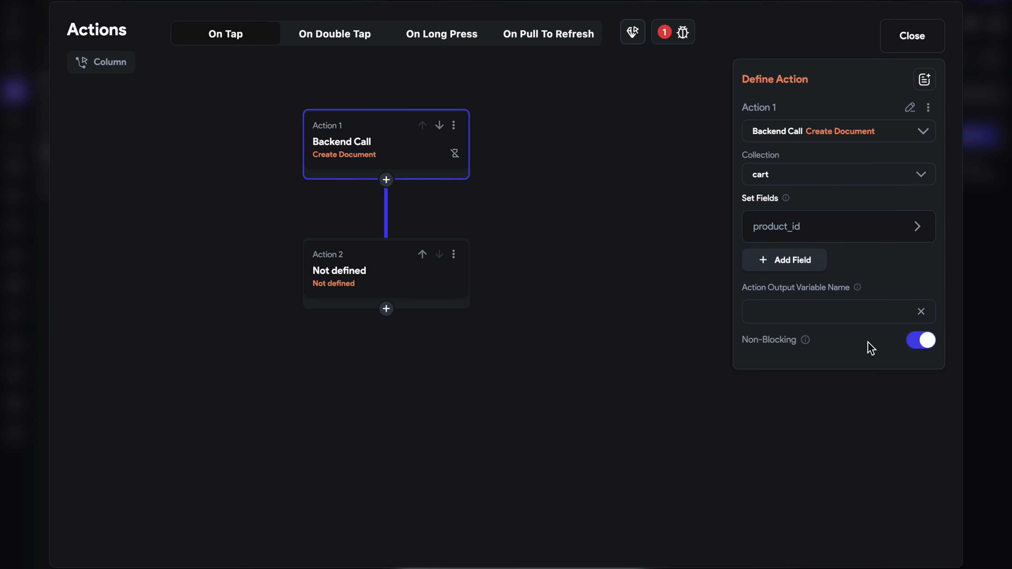
{"action": "key", "text": "Escape"}
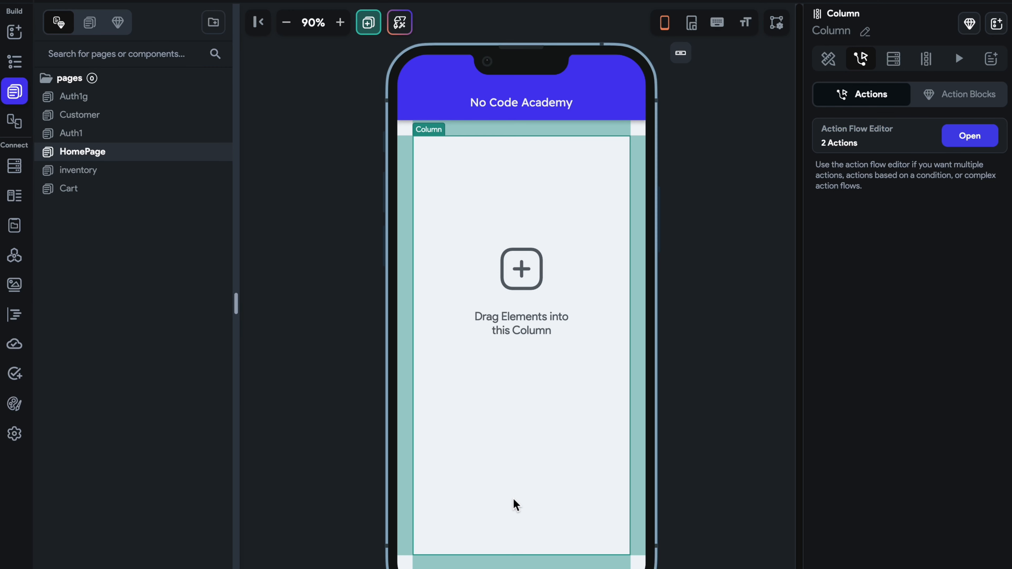
Create a non-persisted String app state variable with the field name "name".
{"action": "left_click", "coordinate": [14, 226]}
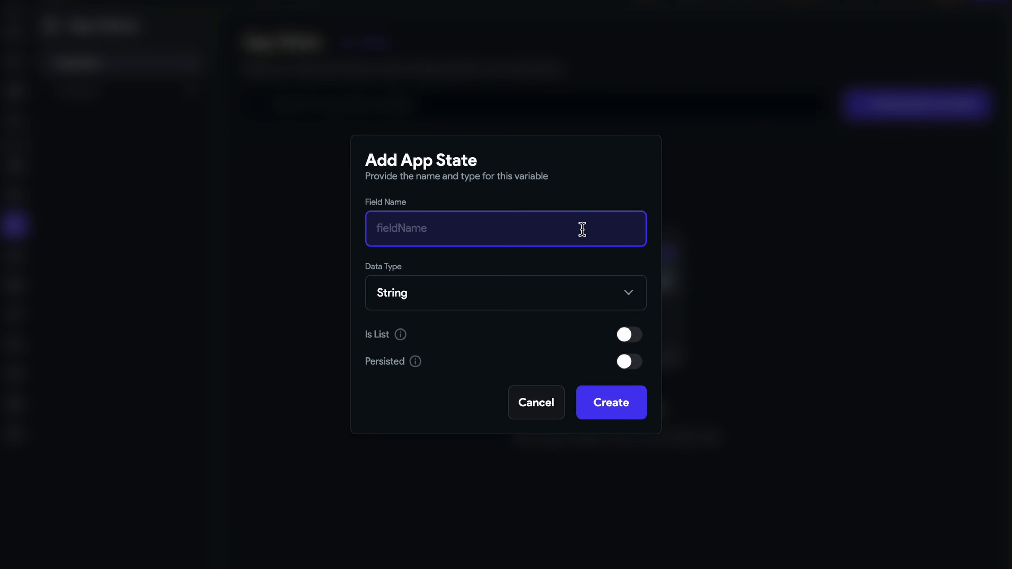
{"action": "type", "text": "name"}
{"action": "left_click", "coordinate": [614, 414]}
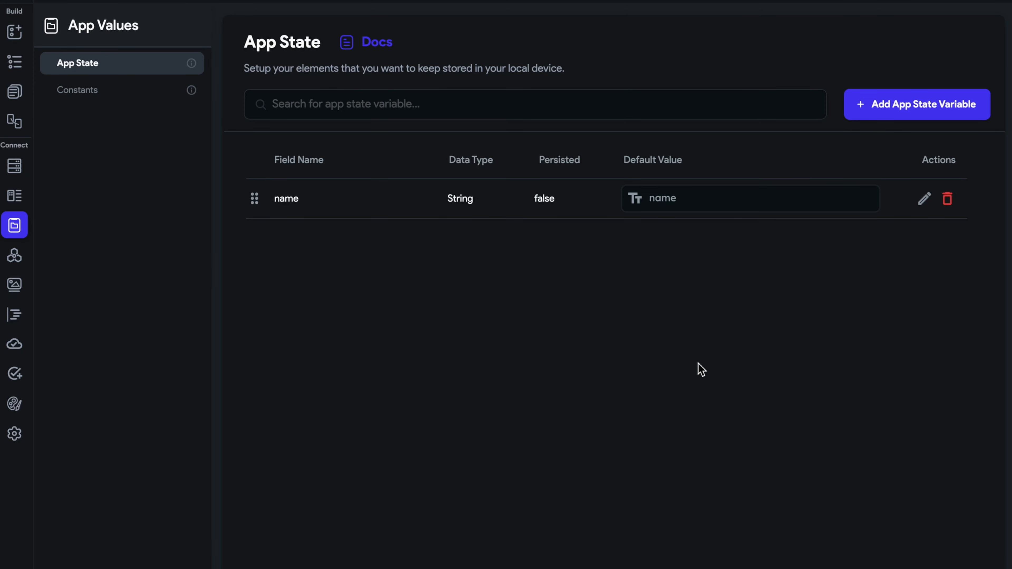
Rename the app state variable to Roll, and check its edit settings again without changing anything.
{"action": "left_click", "coordinate": [924, 200]}
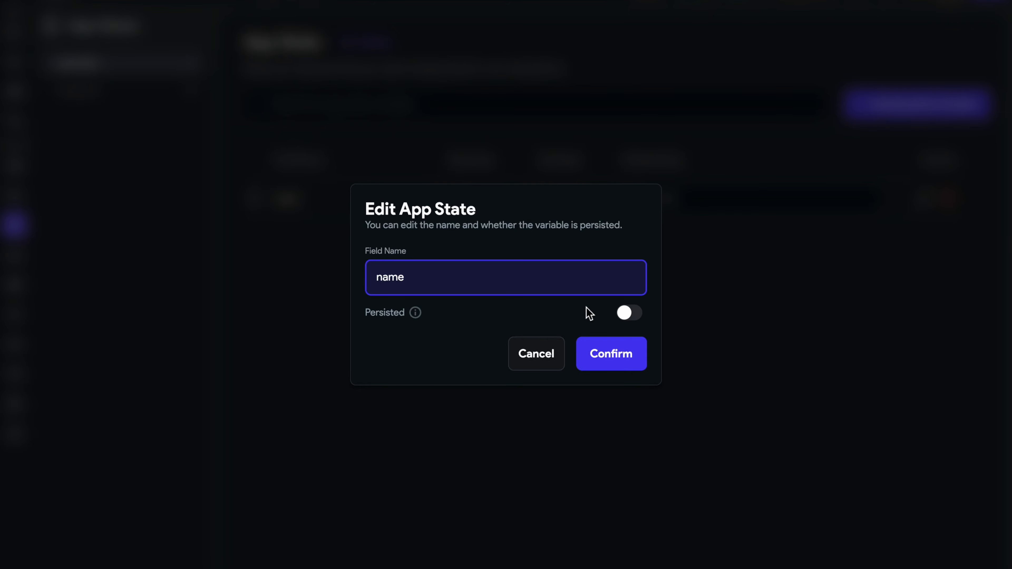
{"action": "left_click", "coordinate": [554, 275]}
{"action": "key", "text": "BackSpace"}
{"action": "type", "text": "Roll"}
{"action": "left_click", "coordinate": [601, 353]}
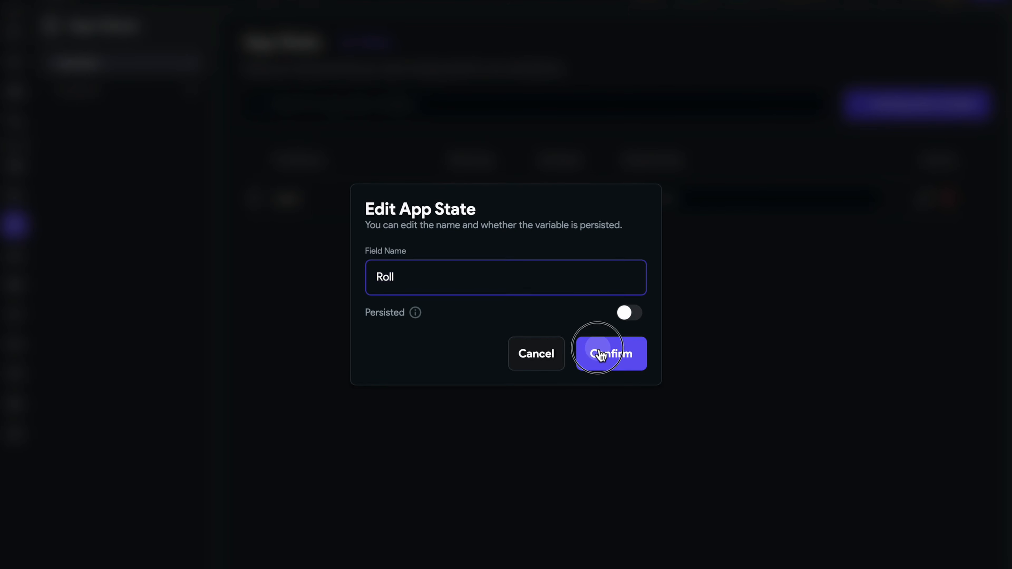
{"action": "left_click", "coordinate": [925, 198]}
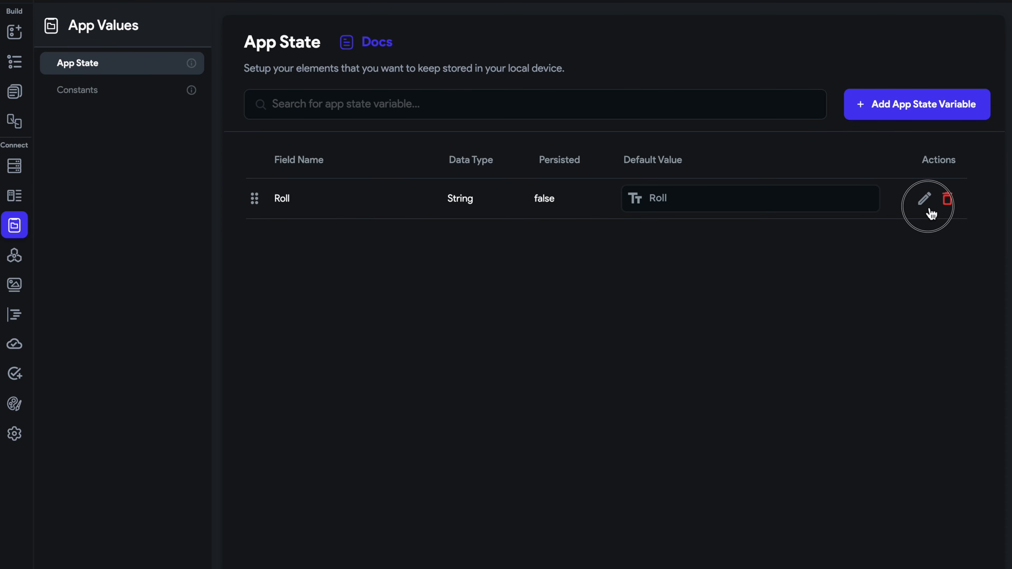
{"action": "left_click", "coordinate": [542, 355]}
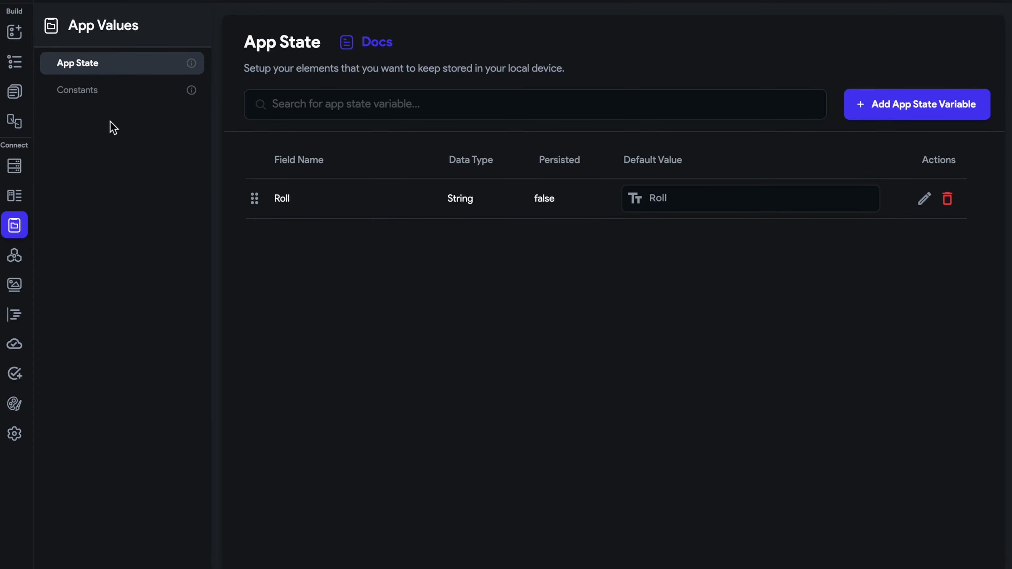
Add a local page state field named isTrue of type Boolean to the HomePage.
{"action": "left_click", "coordinate": [14, 92]}
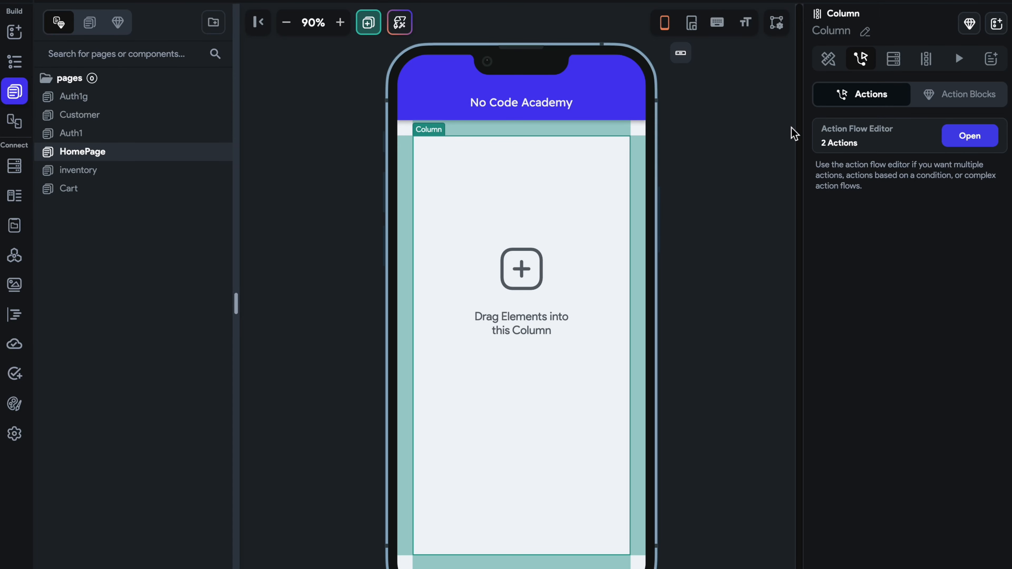
{"action": "left_click", "coordinate": [776, 181]}
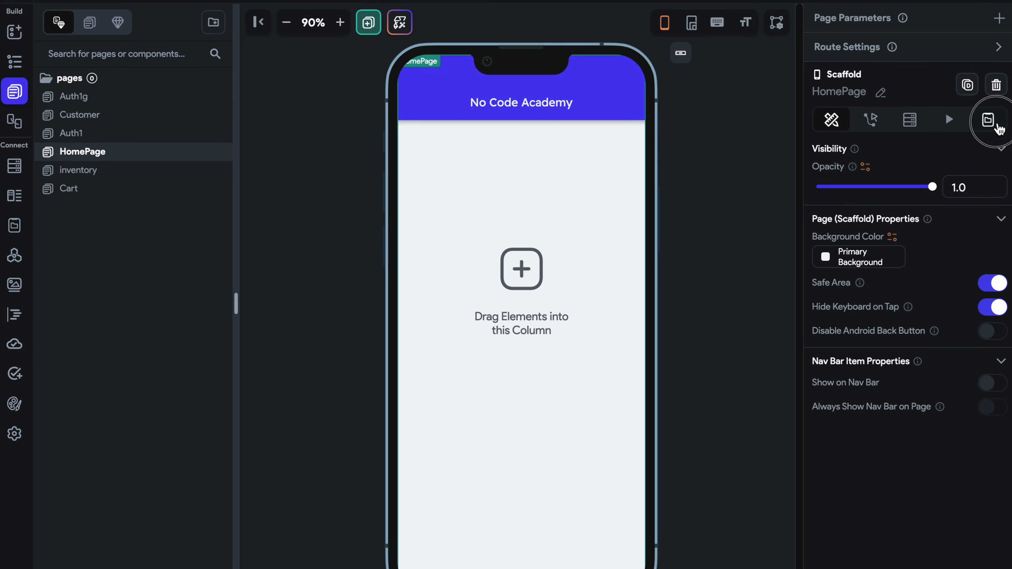
{"action": "left_click", "coordinate": [988, 119]}
{"action": "left_click", "coordinate": [943, 186]}
{"action": "left_click", "coordinate": [923, 234]}
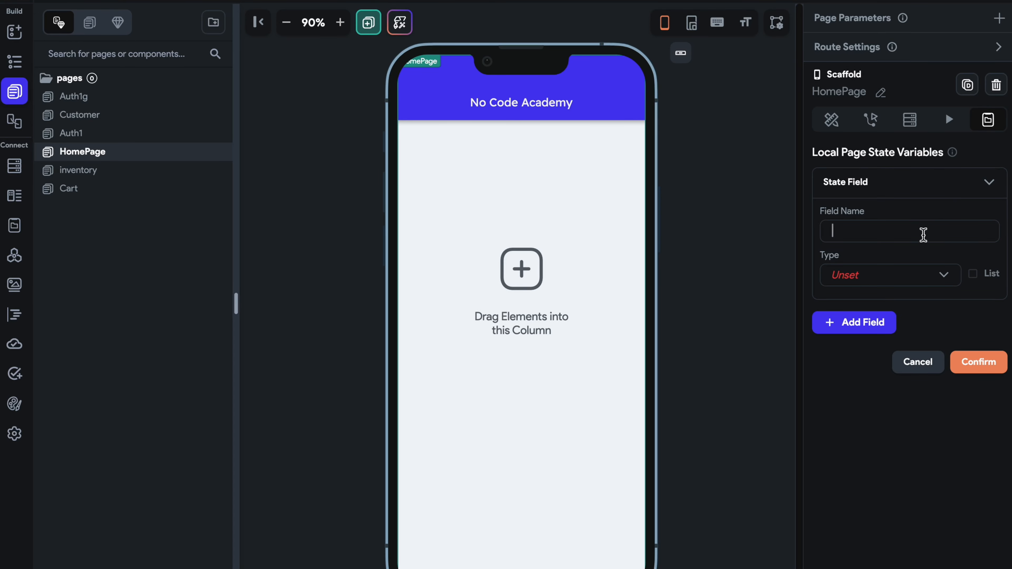
{"action": "type", "text": "isTurue"}
{"action": "left_click", "coordinate": [926, 277]}
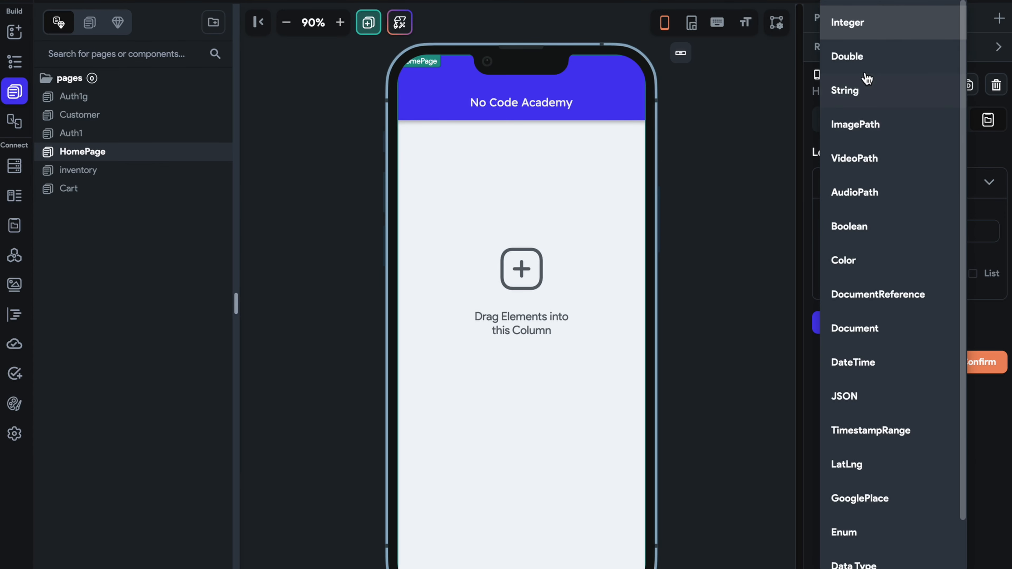
{"action": "left_click", "coordinate": [858, 227]}
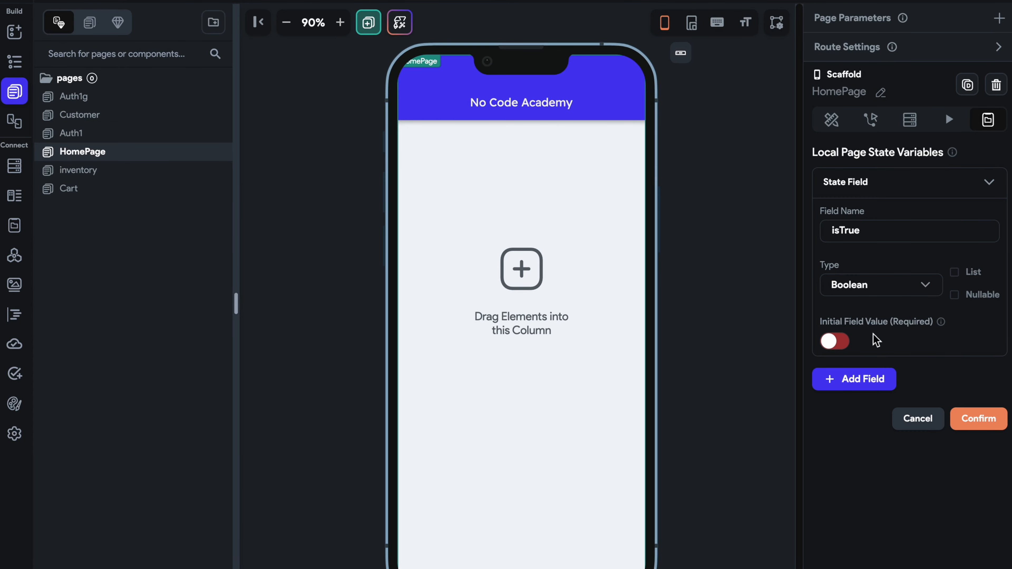
Make the isTrue field nullable without an initial value, confirm the page state variable and save the project.
{"action": "left_click", "coordinate": [956, 295]}
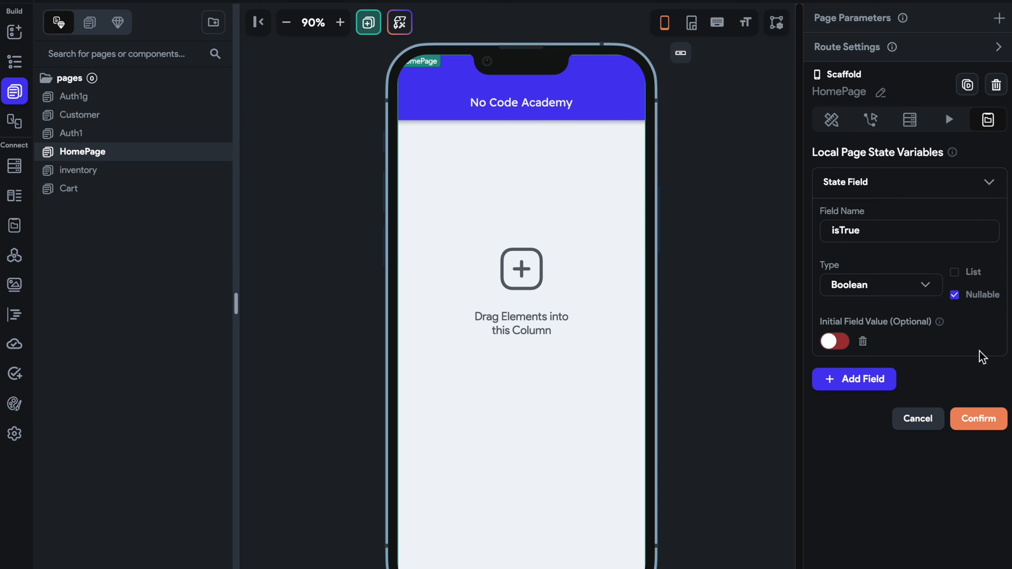
{"action": "left_click", "coordinate": [863, 342]}
{"action": "left_click", "coordinate": [985, 424]}
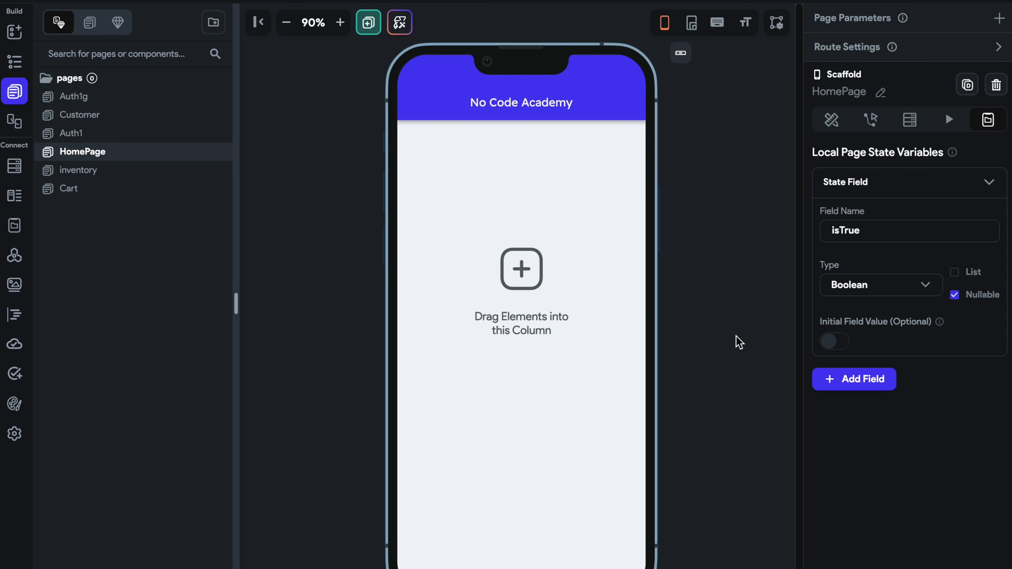
{"action": "key", "text": "ctrl+s"}
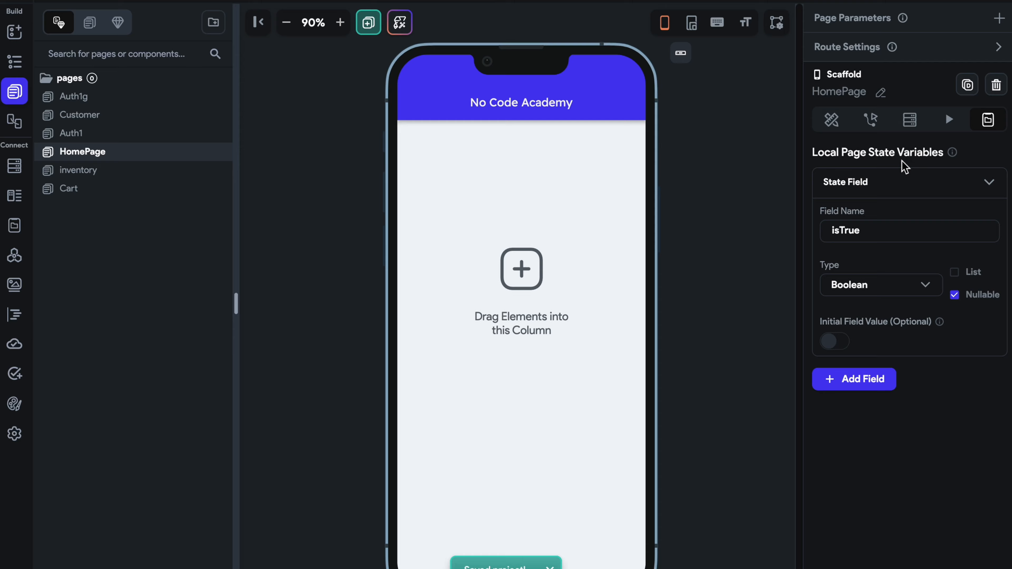
Delete the whole chain of On Tap actions from the HomePage Column.
{"action": "left_click", "coordinate": [630, 182]}
{"action": "left_click", "coordinate": [970, 134]}
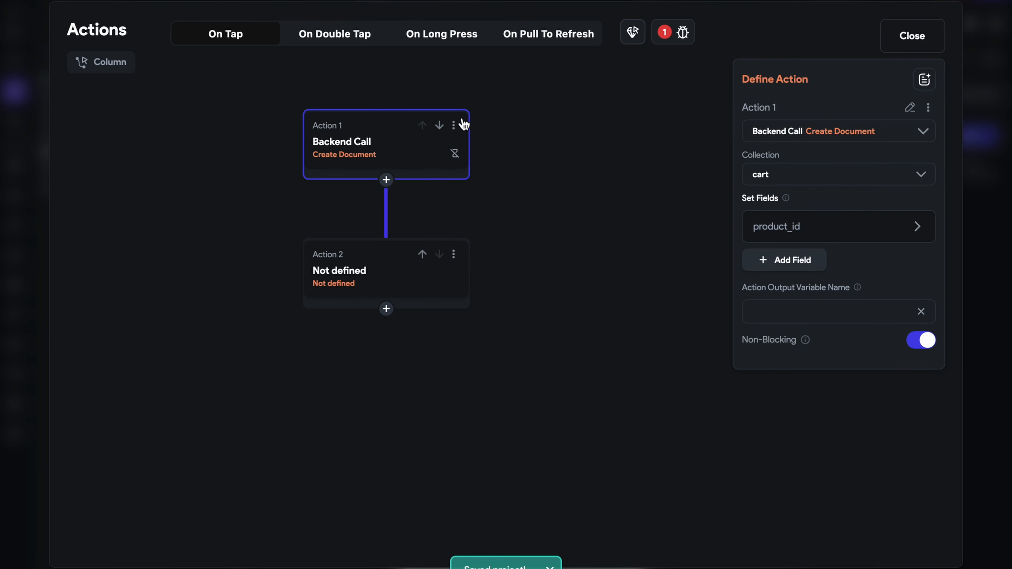
{"action": "left_click", "coordinate": [454, 126]}
{"action": "left_click", "coordinate": [423, 321]}
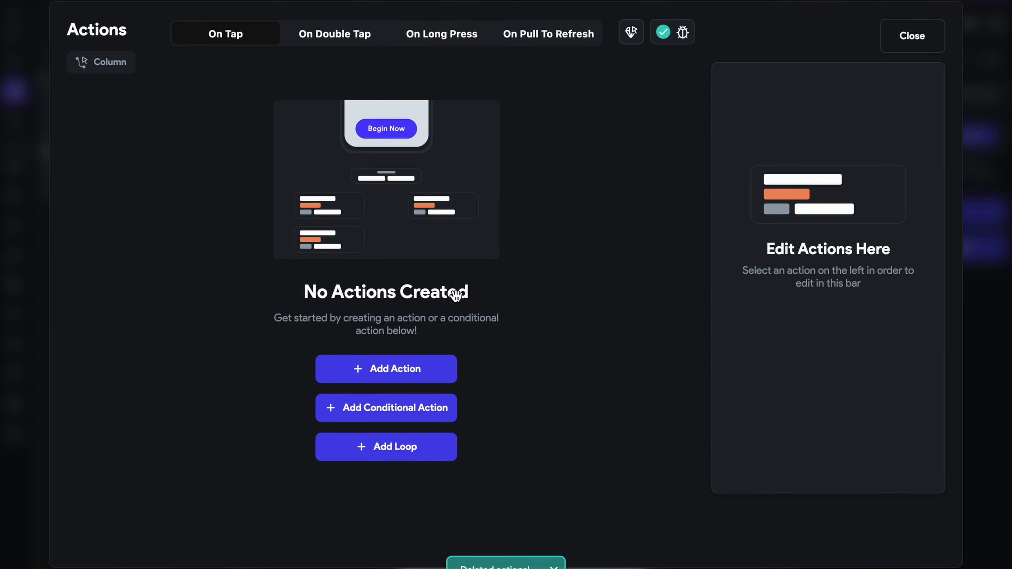
Add an Update App State action to the Column's On Tap trigger and change its type to Update Page State.
{"action": "left_click", "coordinate": [401, 379]}
{"action": "left_click", "coordinate": [796, 195]}
{"action": "type", "text": "update"}
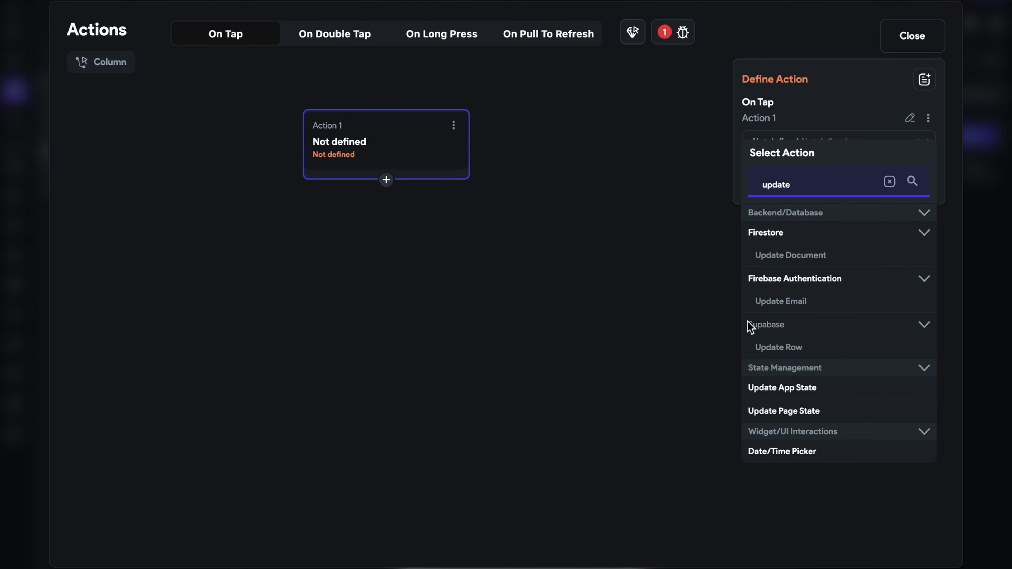
{"action": "left_click", "coordinate": [772, 389]}
{"action": "left_click", "coordinate": [785, 148]}
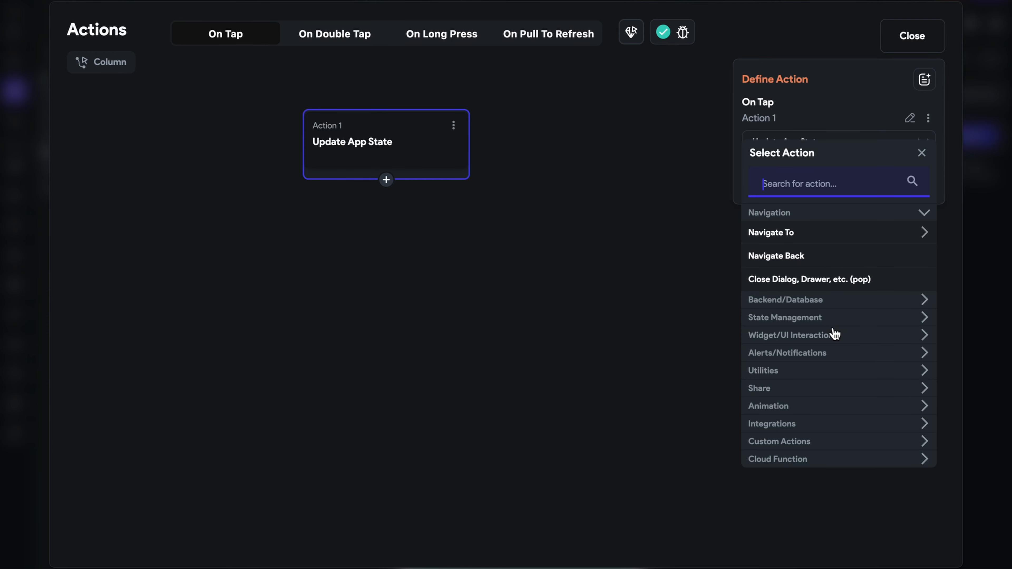
{"action": "type", "text": "page"}
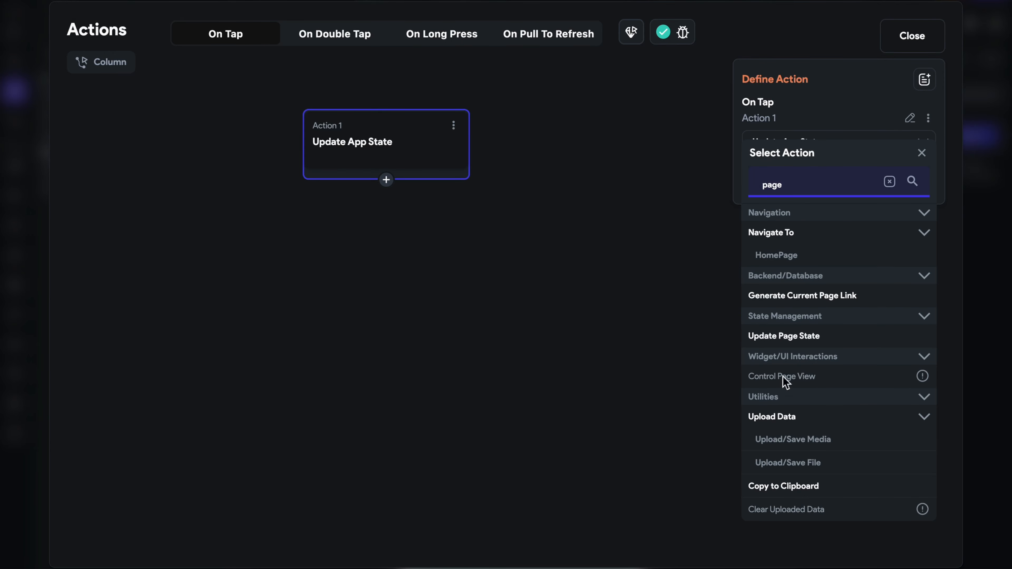
{"action": "left_click", "coordinate": [789, 336]}
Add the isTrue field to the Update Page State action and set its update type to Toggle Value.
{"action": "left_click", "coordinate": [815, 212]}
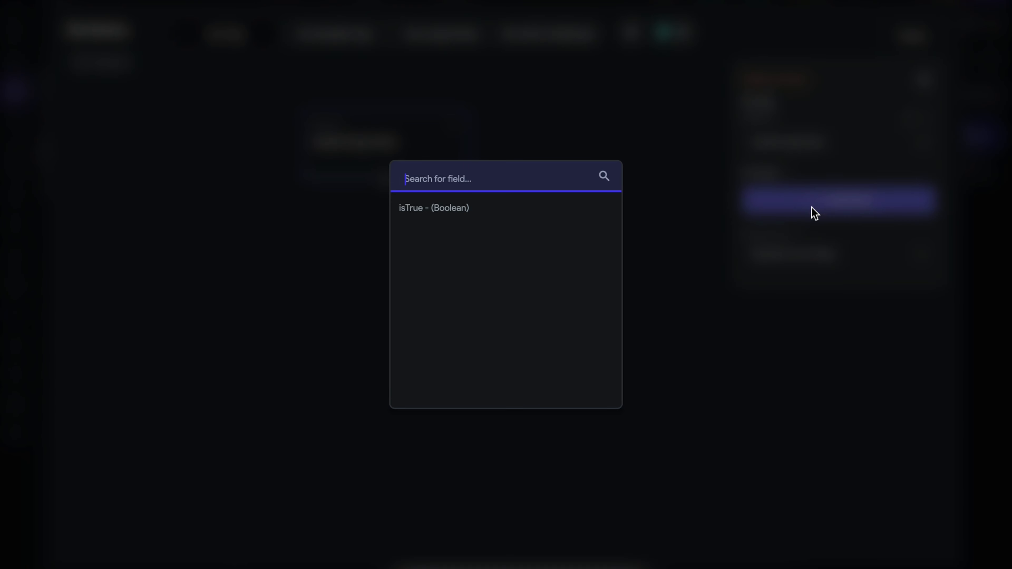
{"action": "left_click", "coordinate": [504, 209]}
{"action": "left_click", "coordinate": [802, 251]}
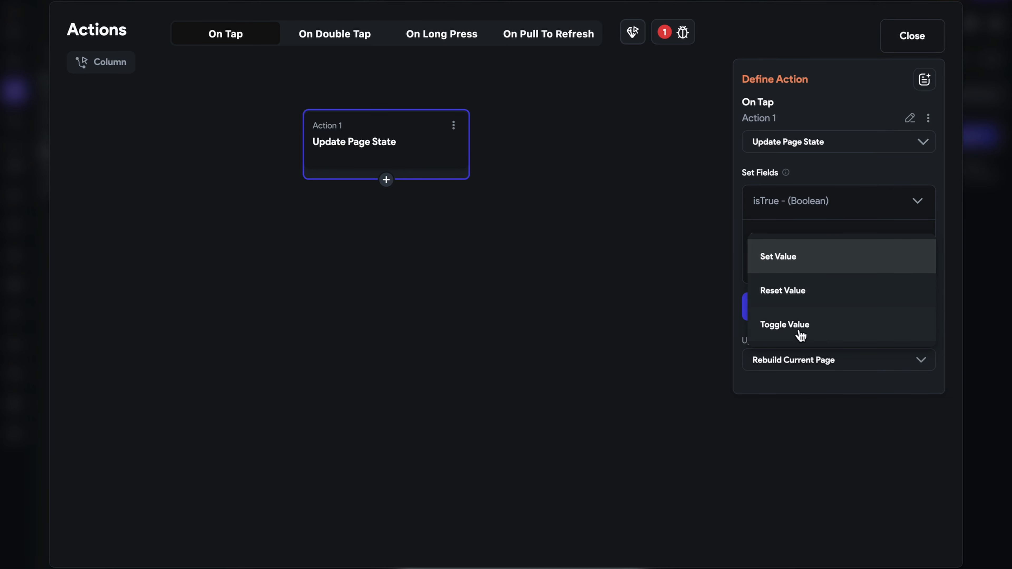
{"action": "left_click", "coordinate": [791, 335]}
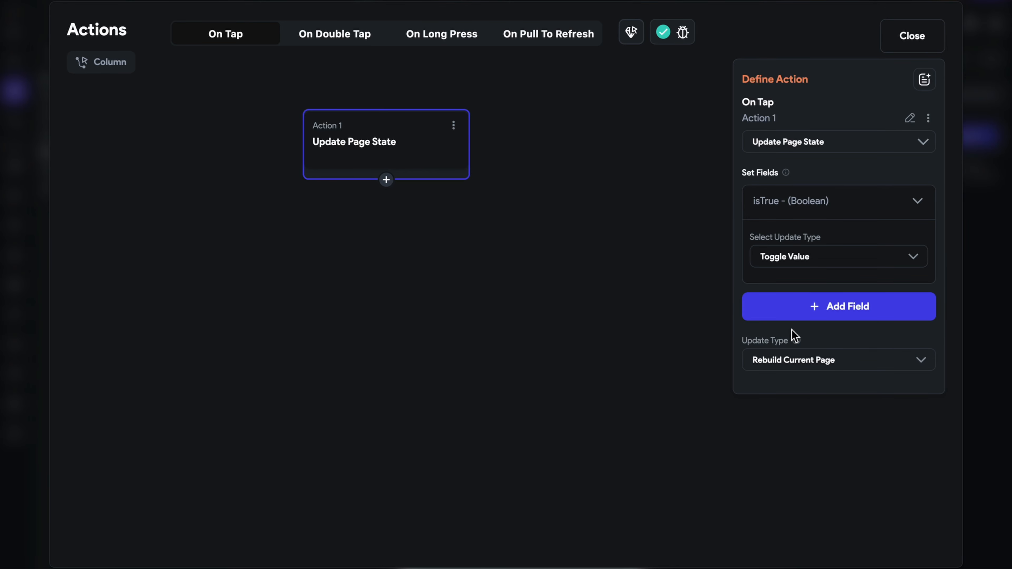